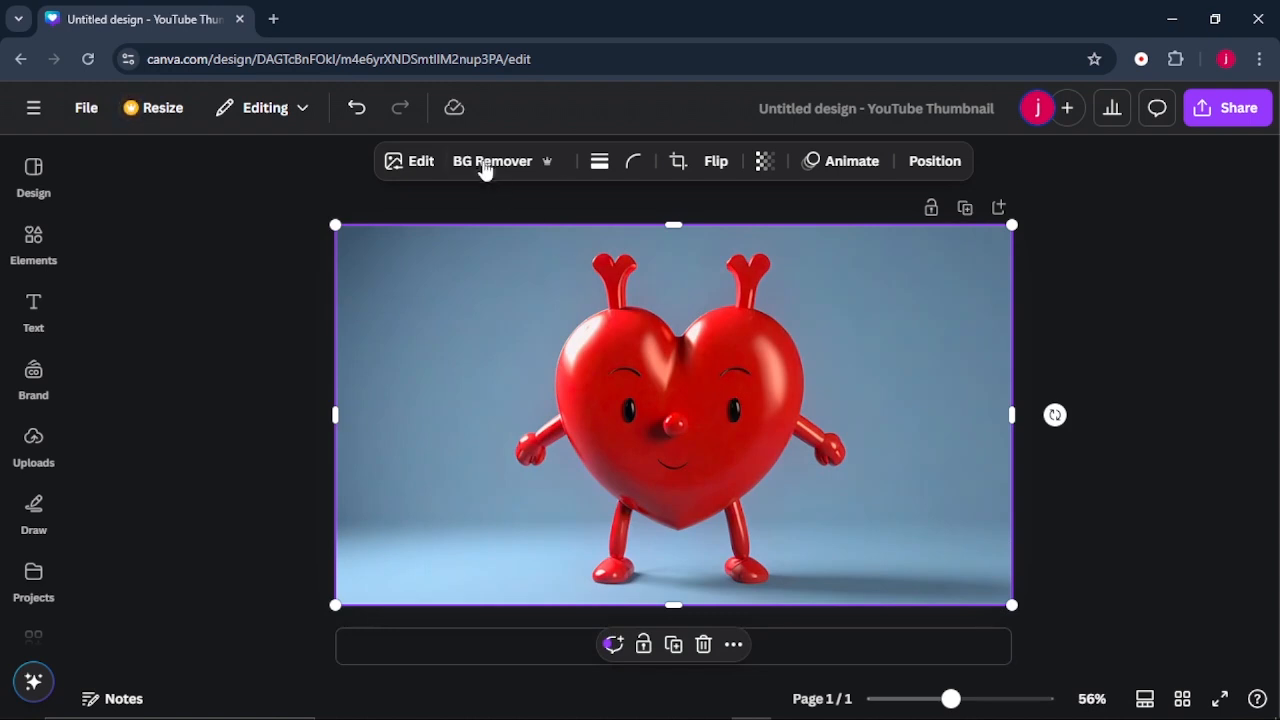
Remove the heart image's background, then add the original heart image from the uploads and enlarge it to cover the whole page.
click(484, 165)
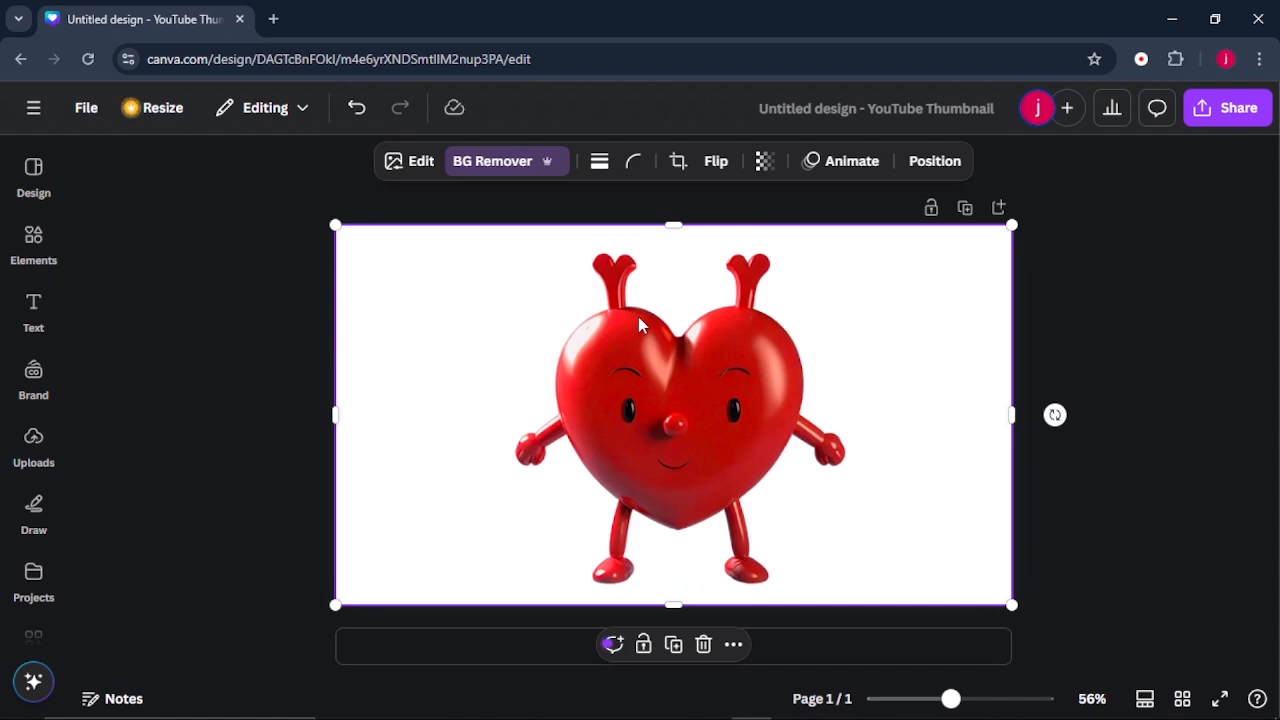
click(30, 452)
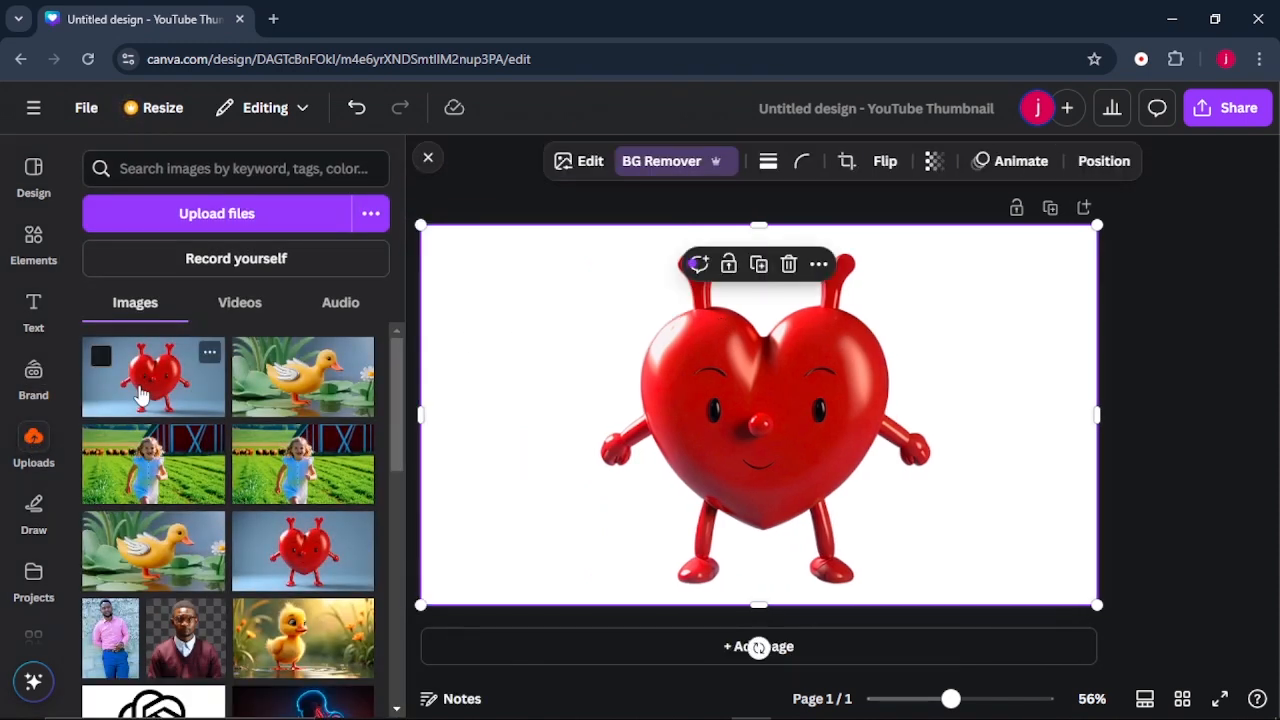
click(143, 397)
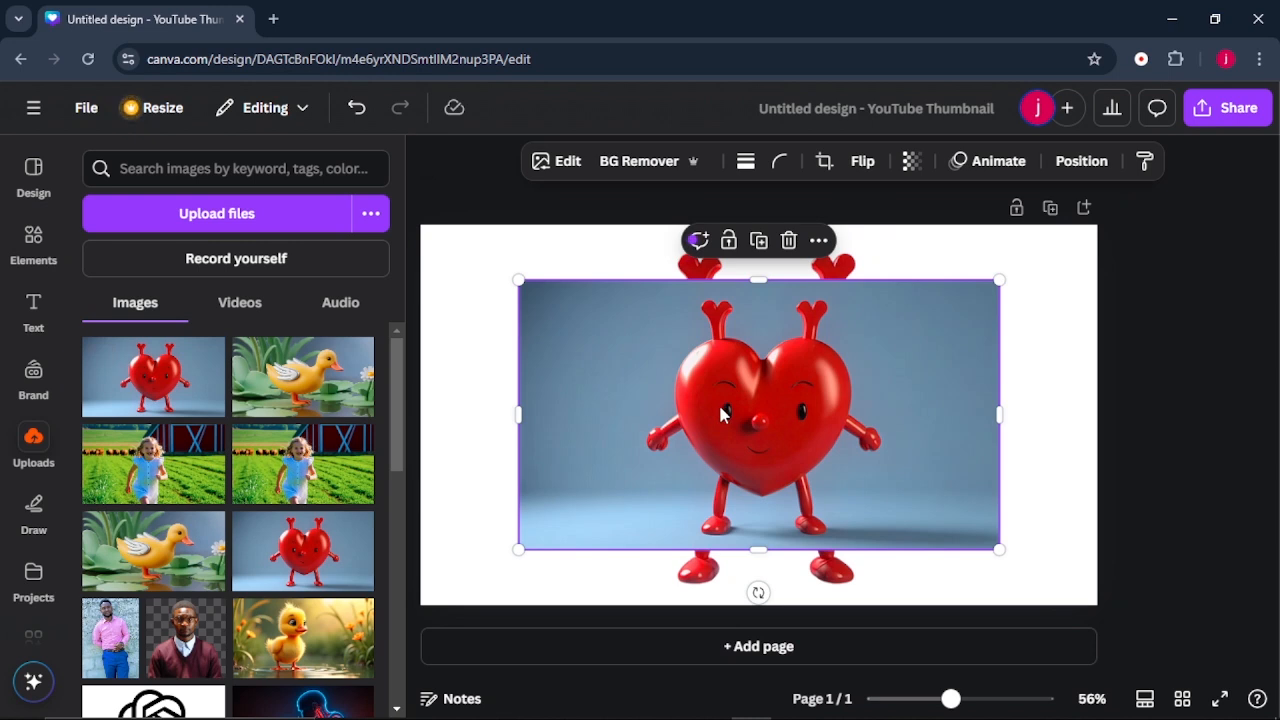
drag(723, 414, 620, 351)
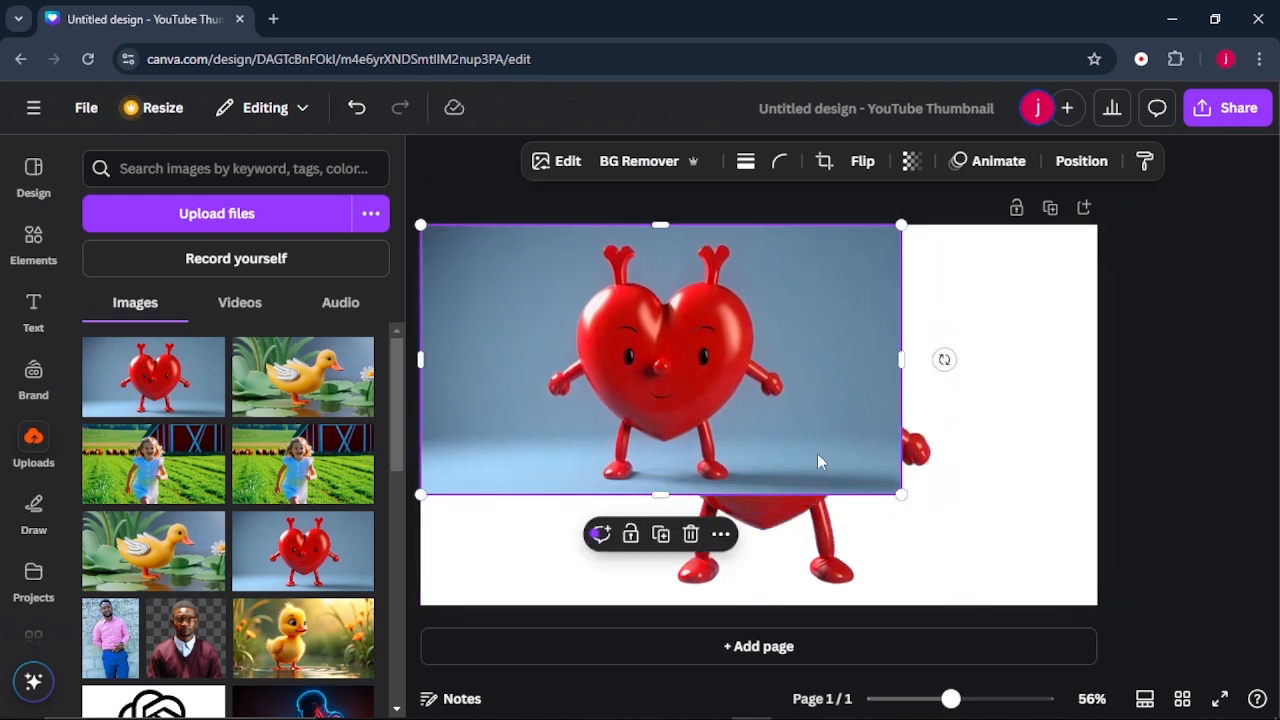
drag(903, 497, 1097, 605)
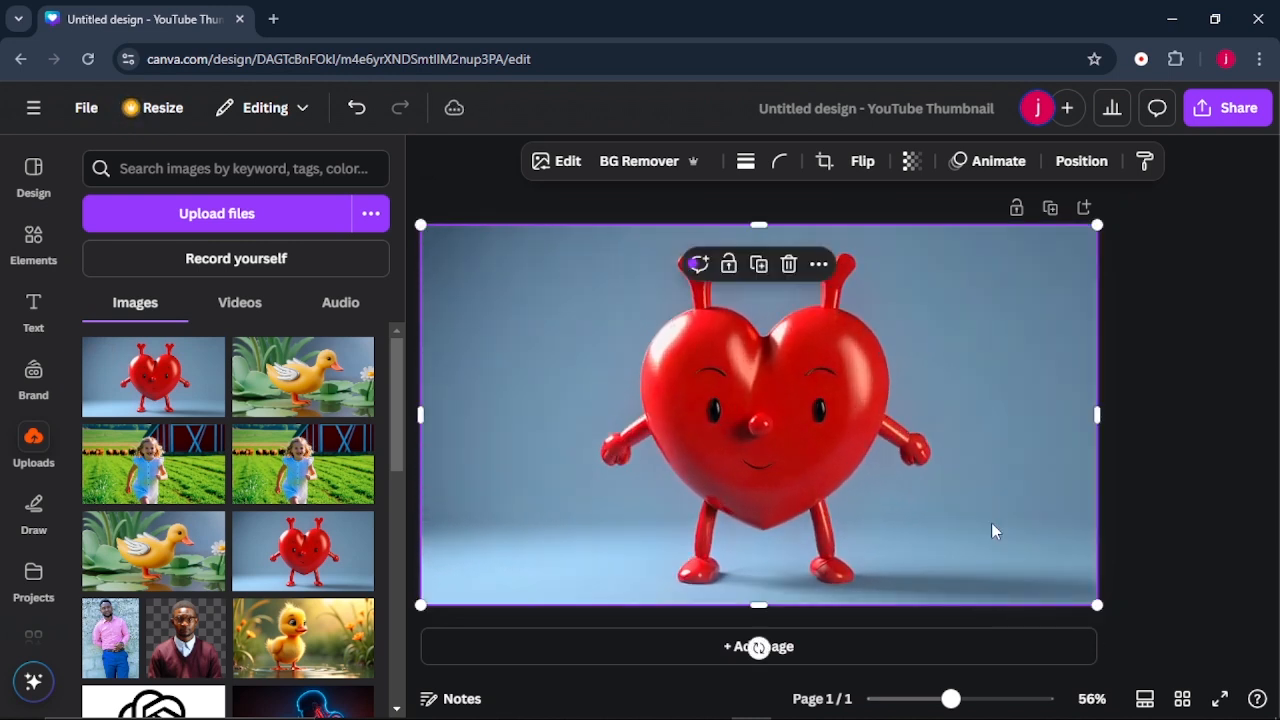
Send the full heart image to the back layer, behind the background-free heart cut-out.
right_click(923, 378)
mouse_move(924, 366)
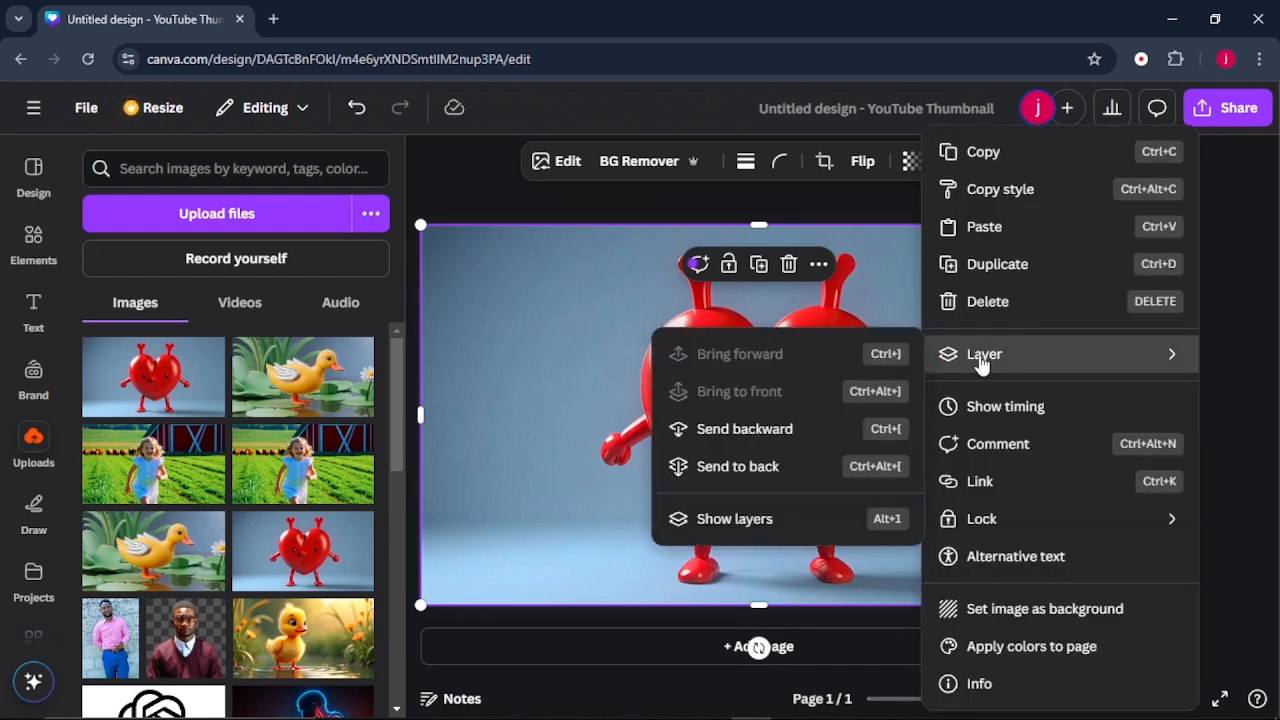
click(736, 469)
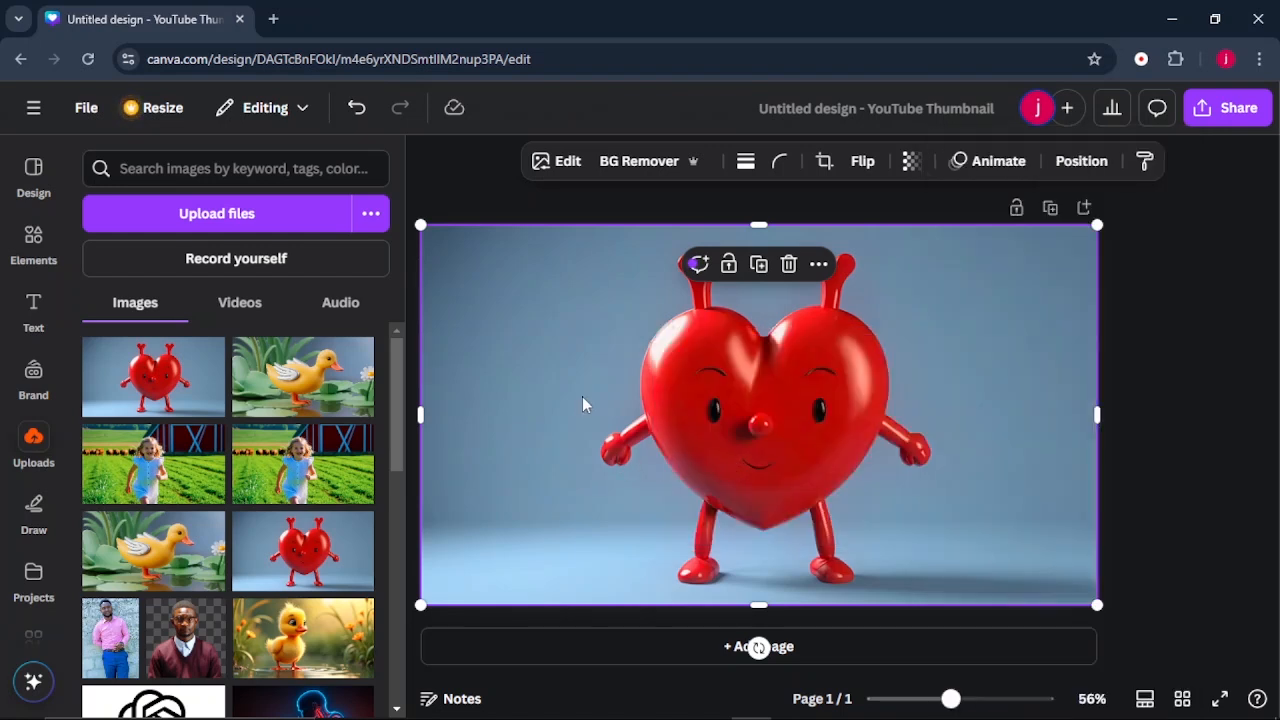
drag(576, 359, 641, 398)
click(357, 108)
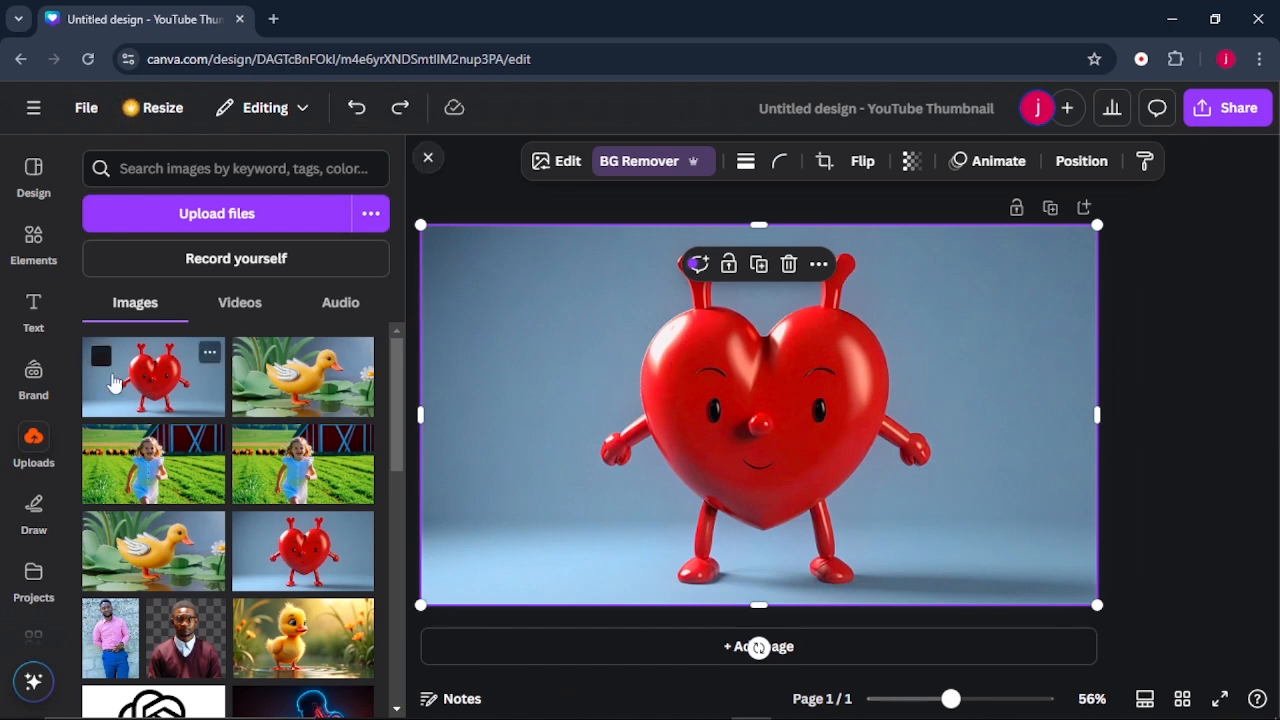
Add a heading reading "BACKGROUND" and style it in heavy white lettering with a shadow effect.
click(33, 330)
click(190, 438)
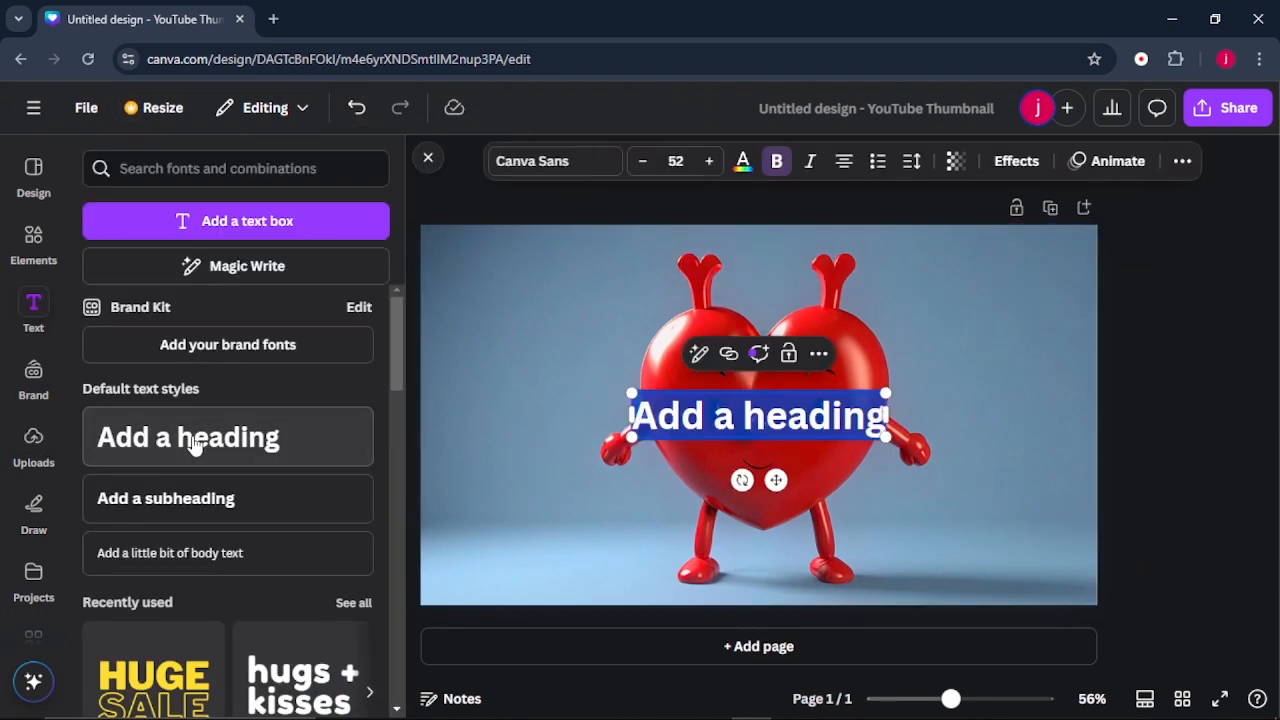
text(BACKGROUND)
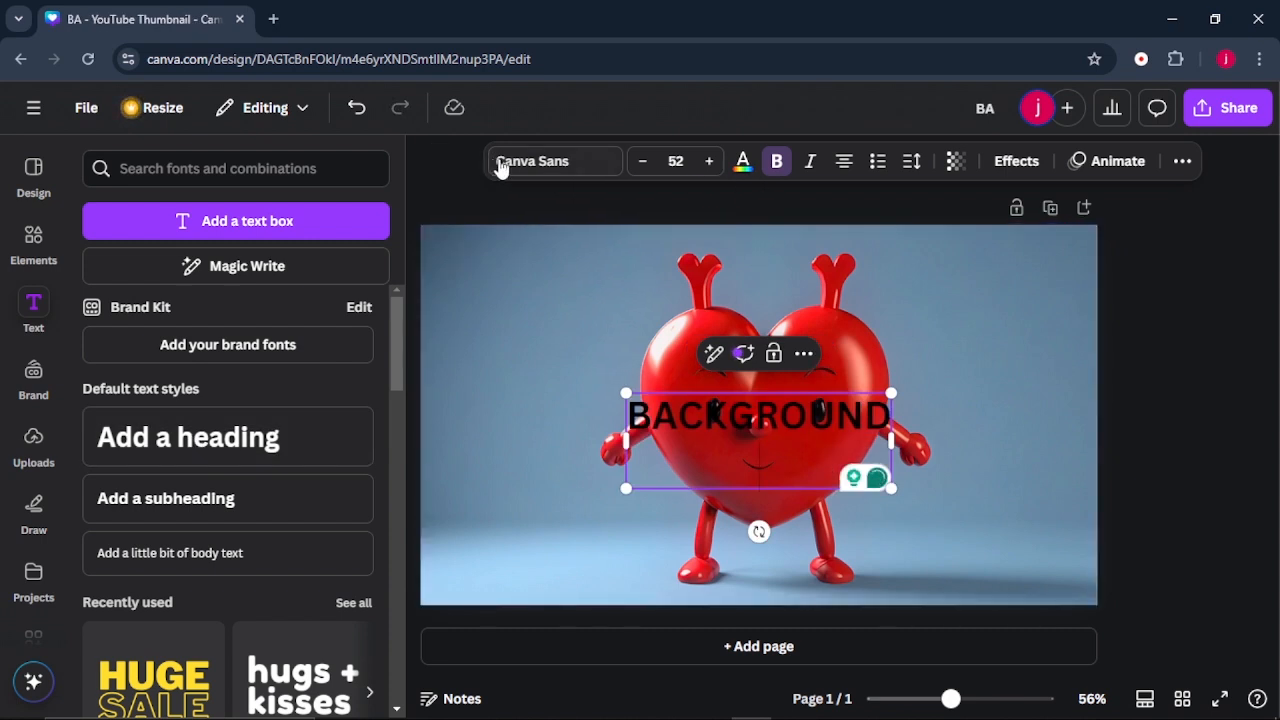
click(1000, 168)
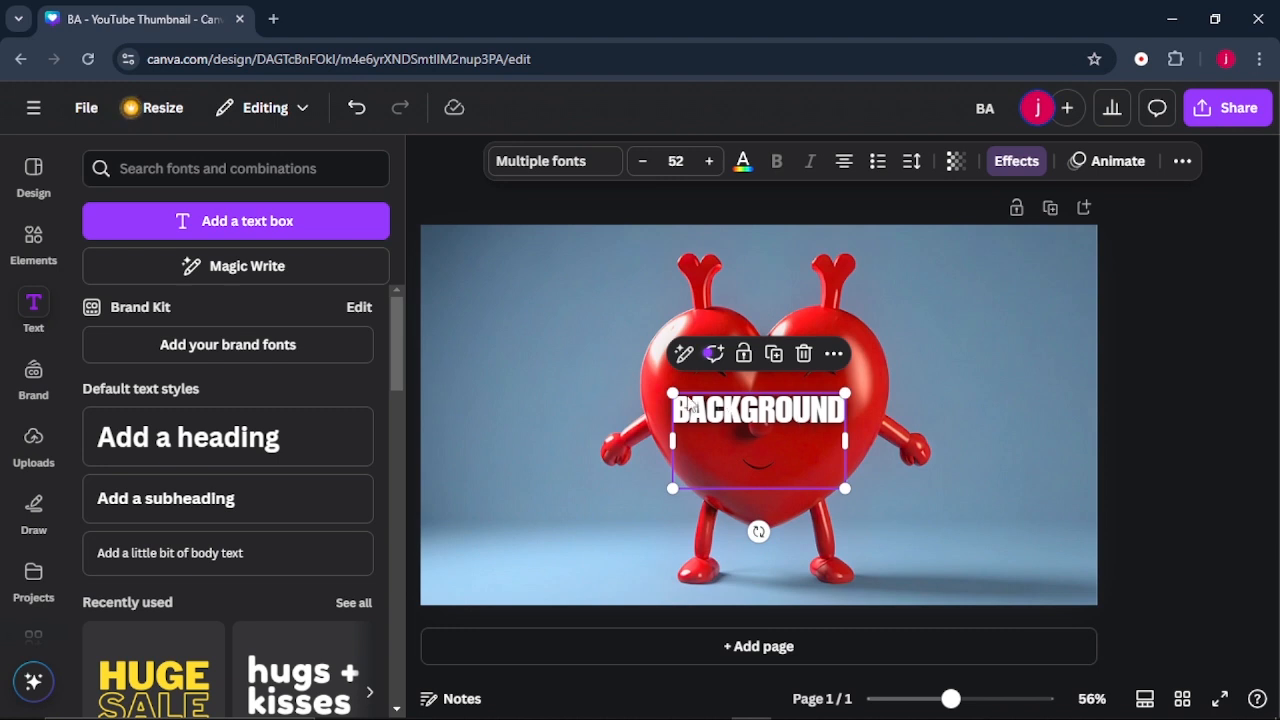
Enlarge the "BACKGROUND" heading to font size 184 and position it across the upper part of the page.
drag(673, 394, 508, 302)
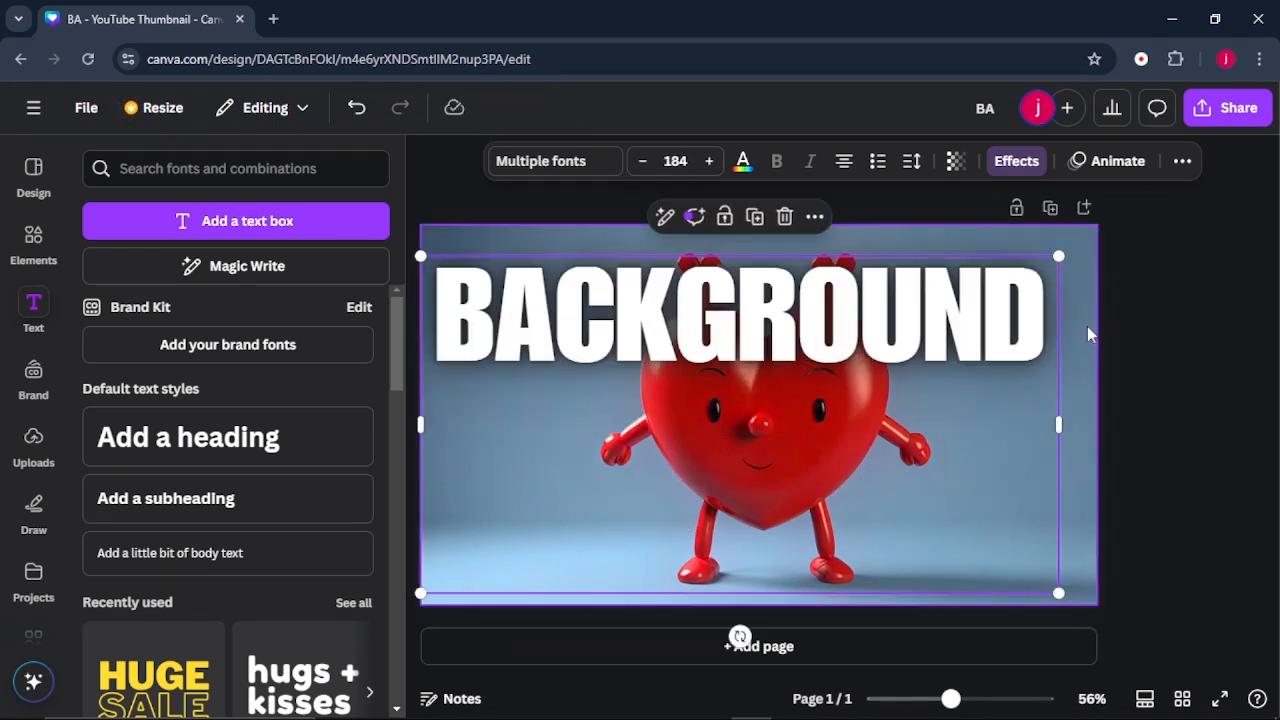
click(1087, 326)
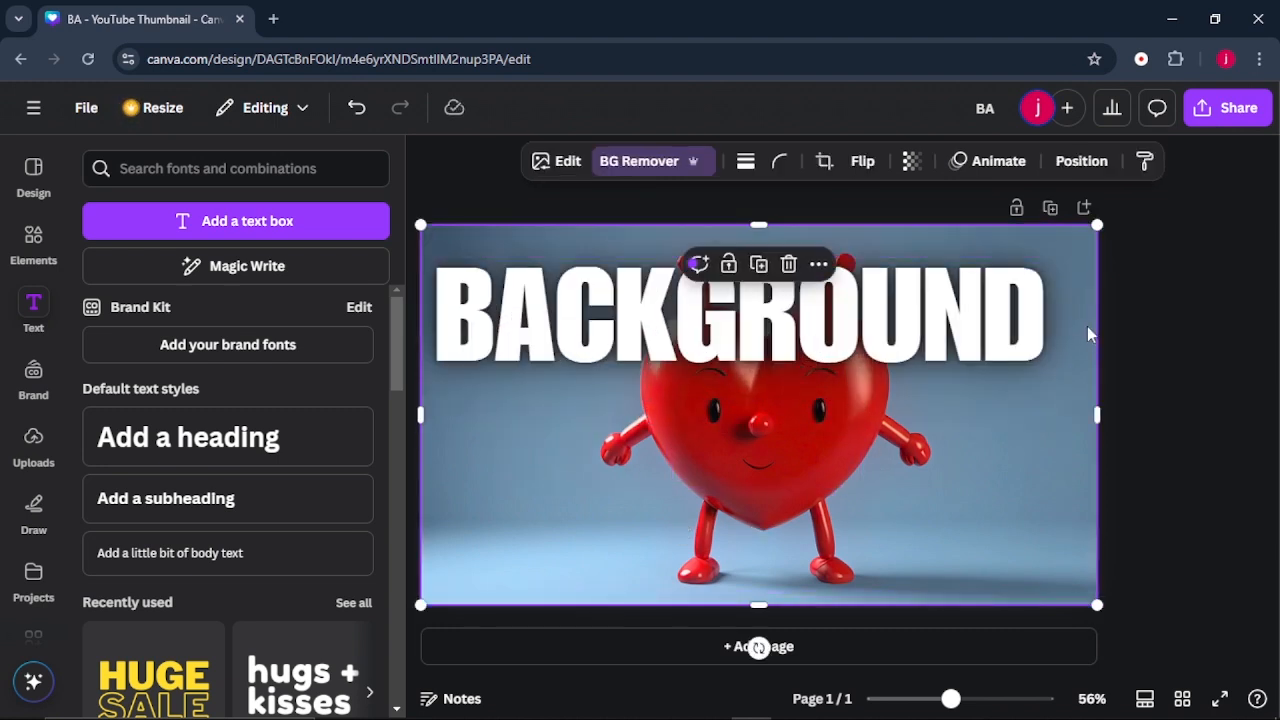
drag(880, 332, 892, 338)
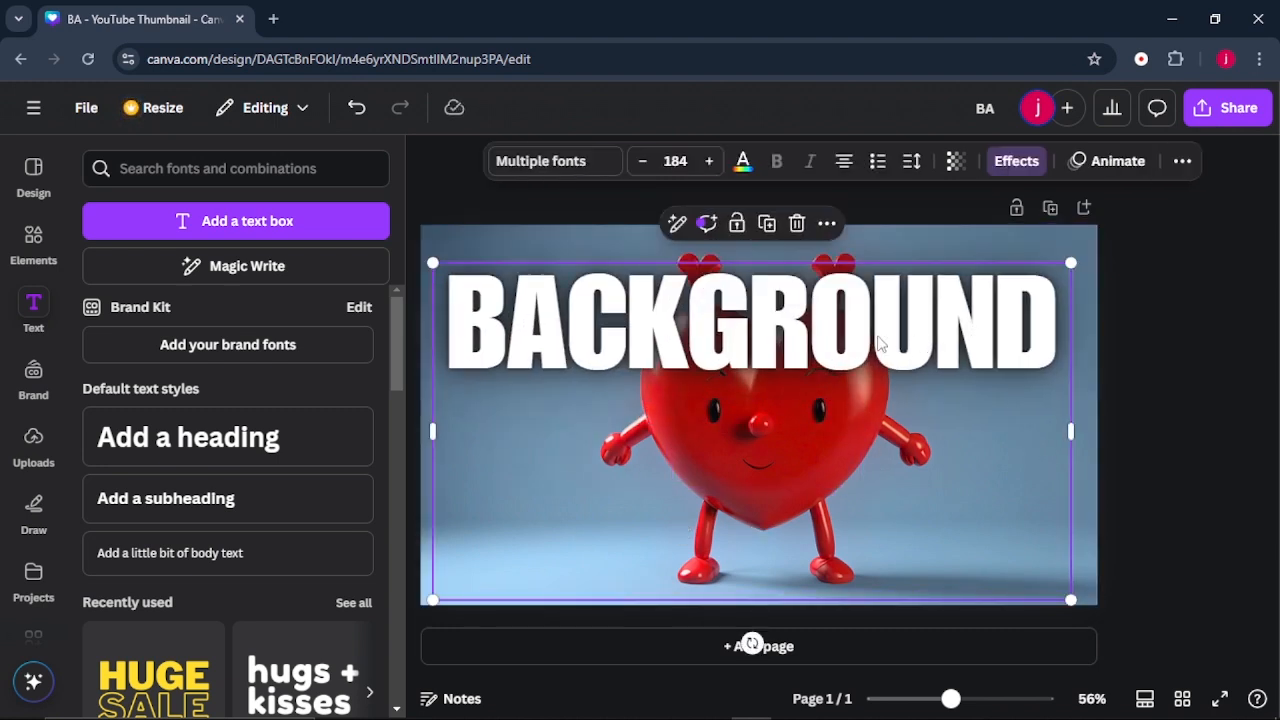
click(1087, 320)
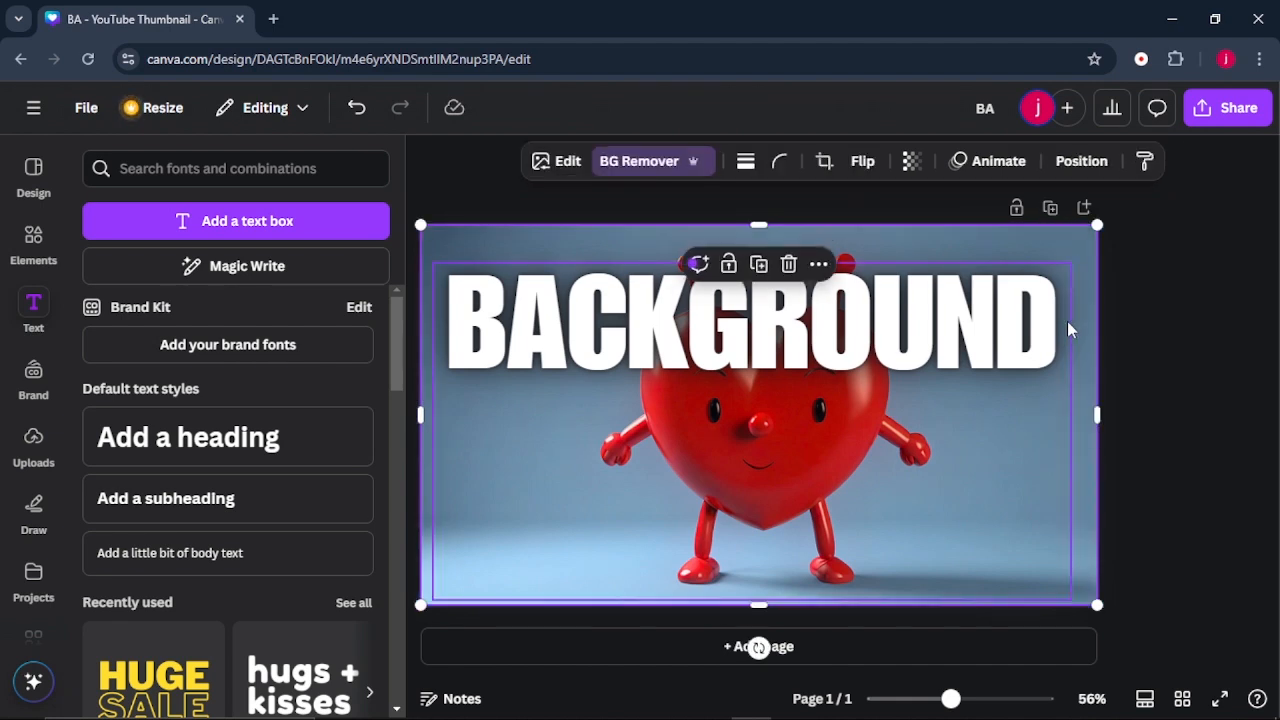
Send the "BACKGROUND" heading backward one layer, behind the heart cut-out, and move it up near the page's top edge.
right_click(817, 335)
mouse_move(873, 400)
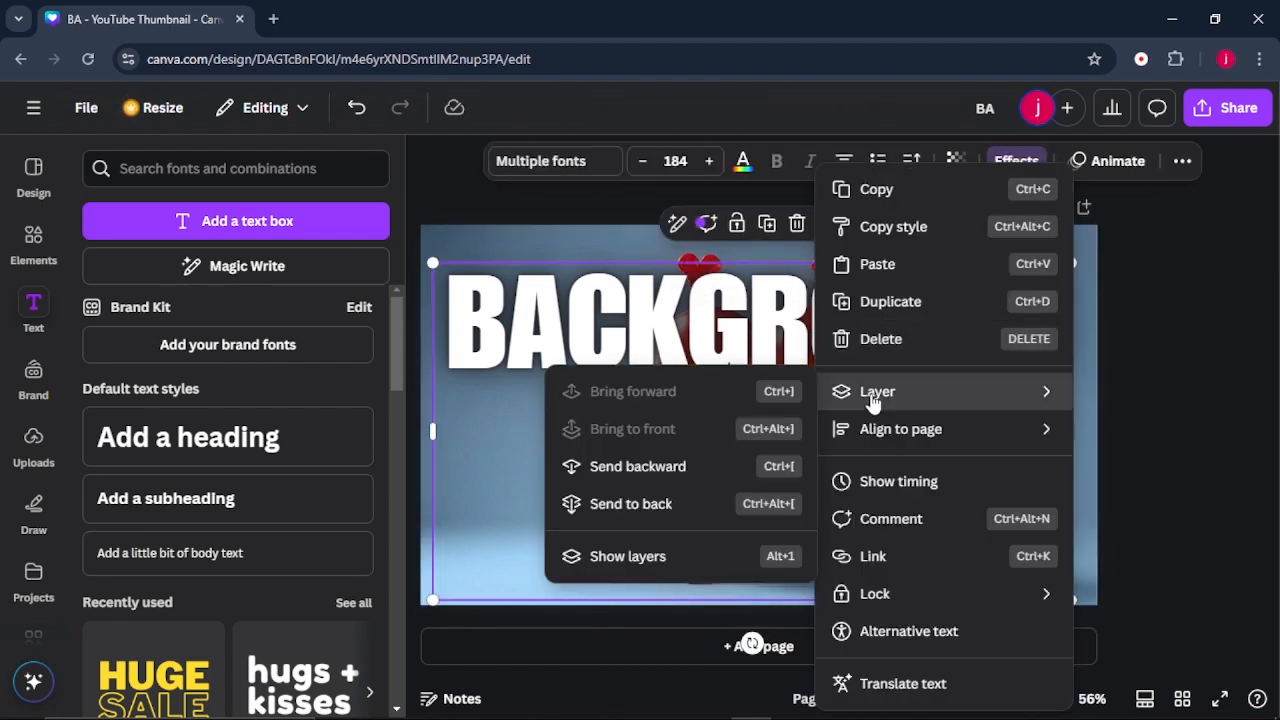
click(628, 468)
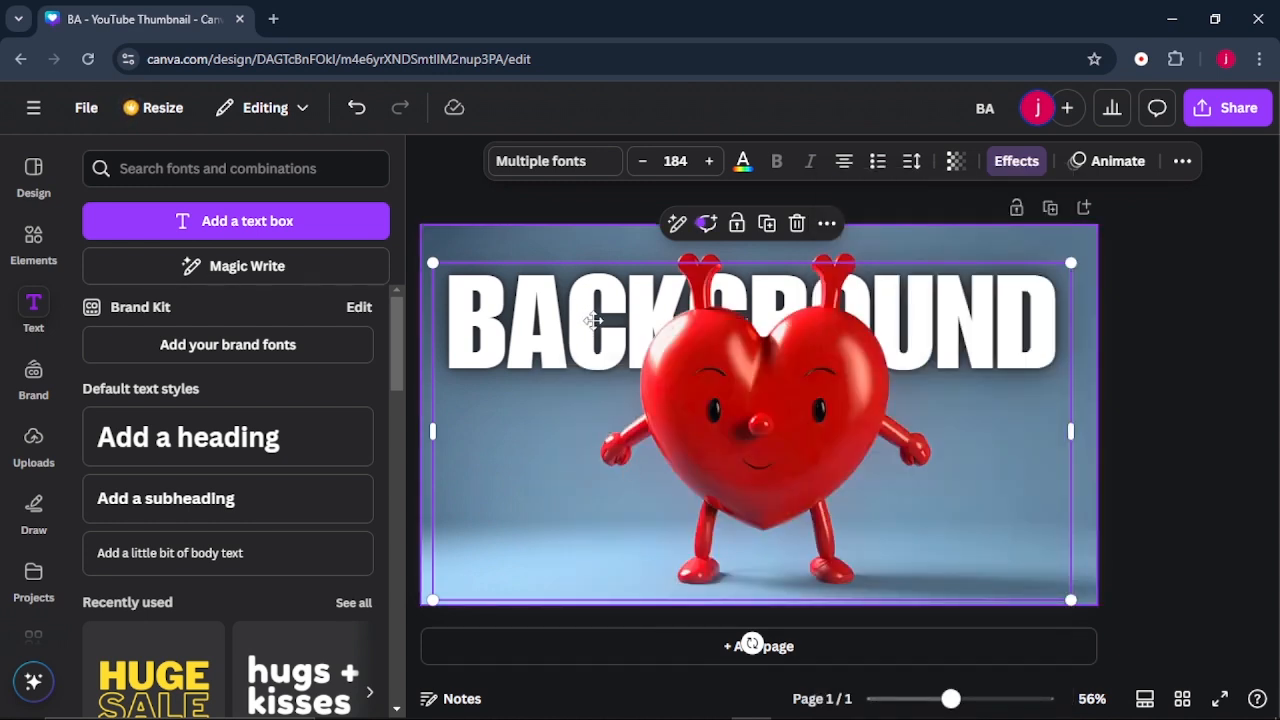
drag(598, 339, 597, 312)
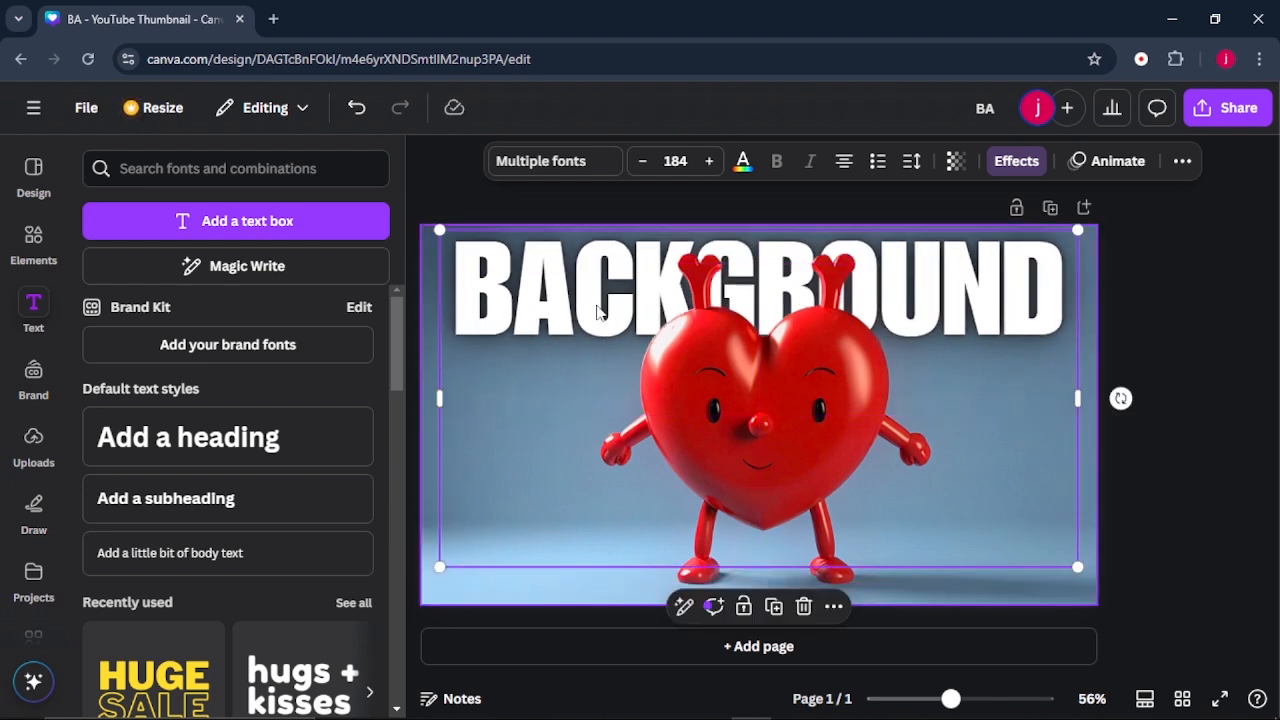
click(1149, 338)
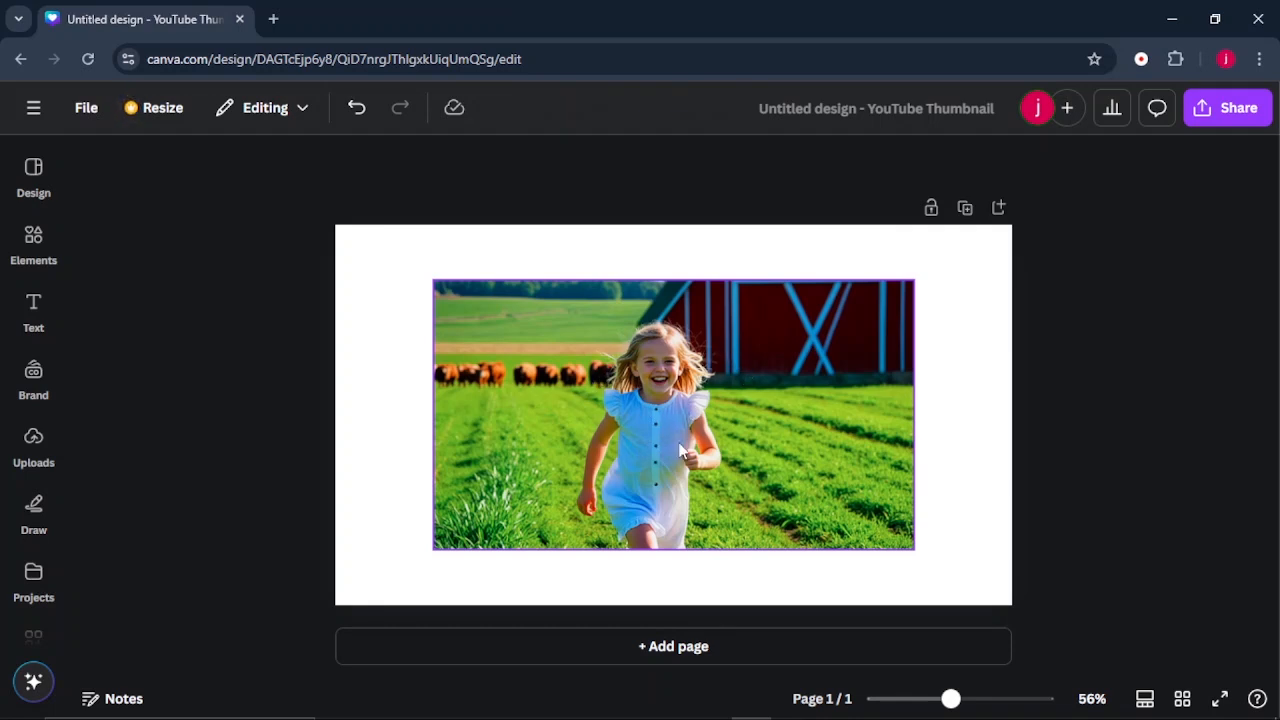
Enlarge the photo of the running girl to fill the page and remove its background.
drag(681, 403, 587, 347)
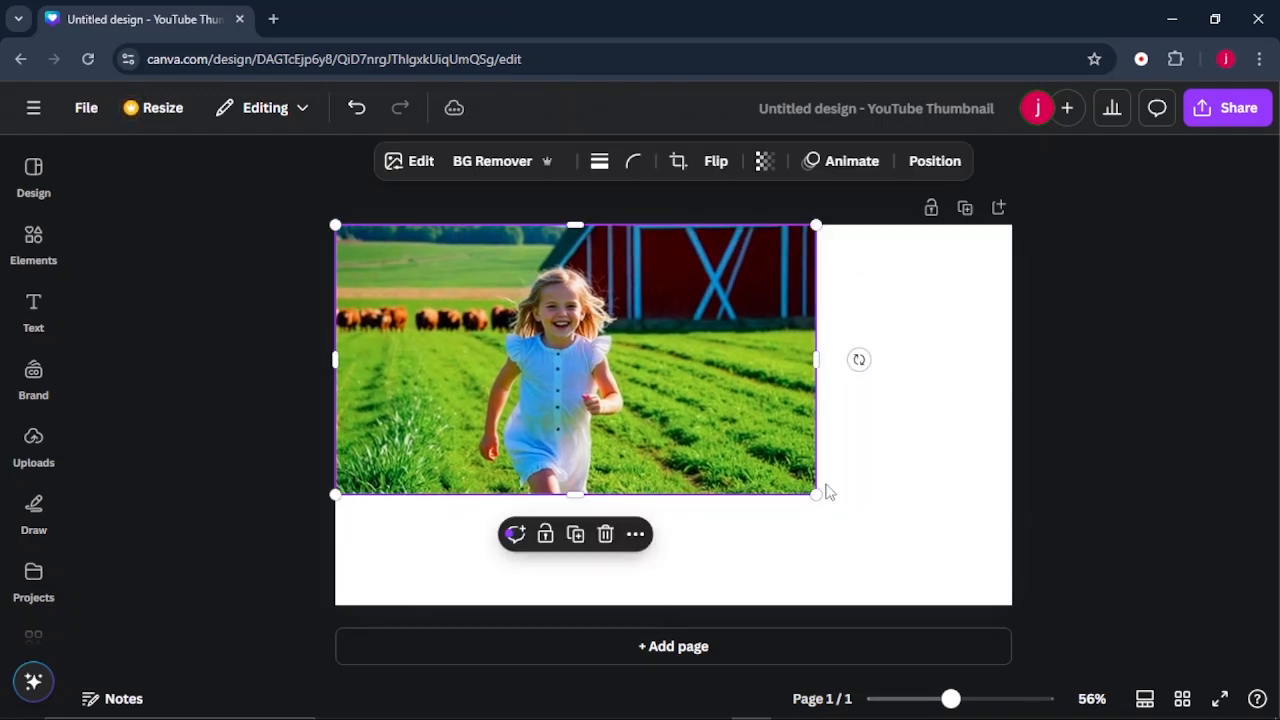
drag(815, 492, 985, 652)
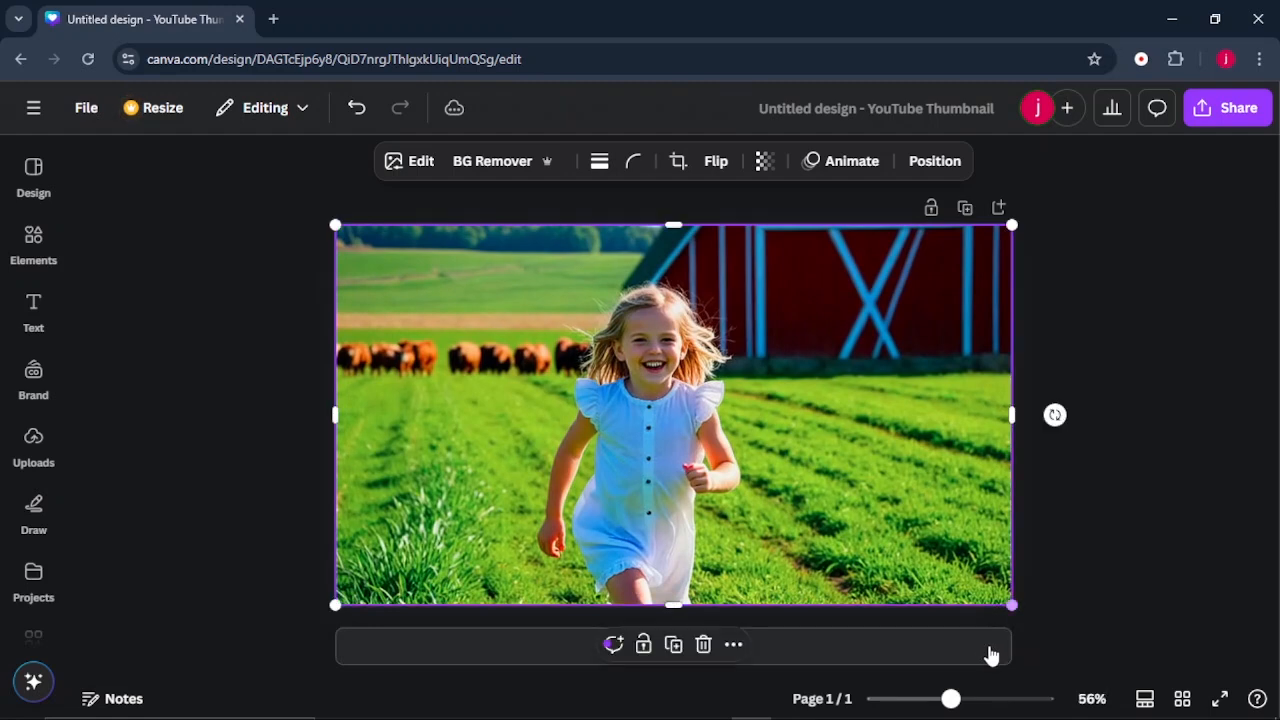
click(495, 165)
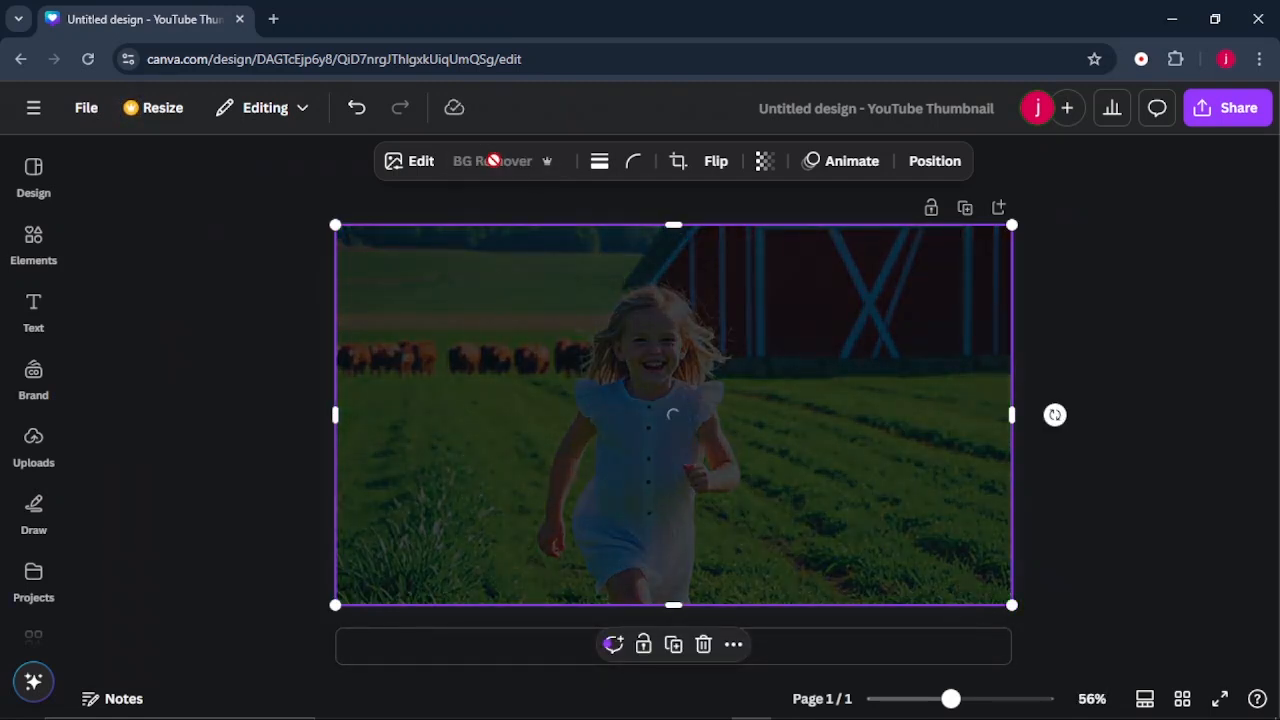
Add the original running girl photo from the uploads and enlarge it to cover the whole page.
click(36, 385)
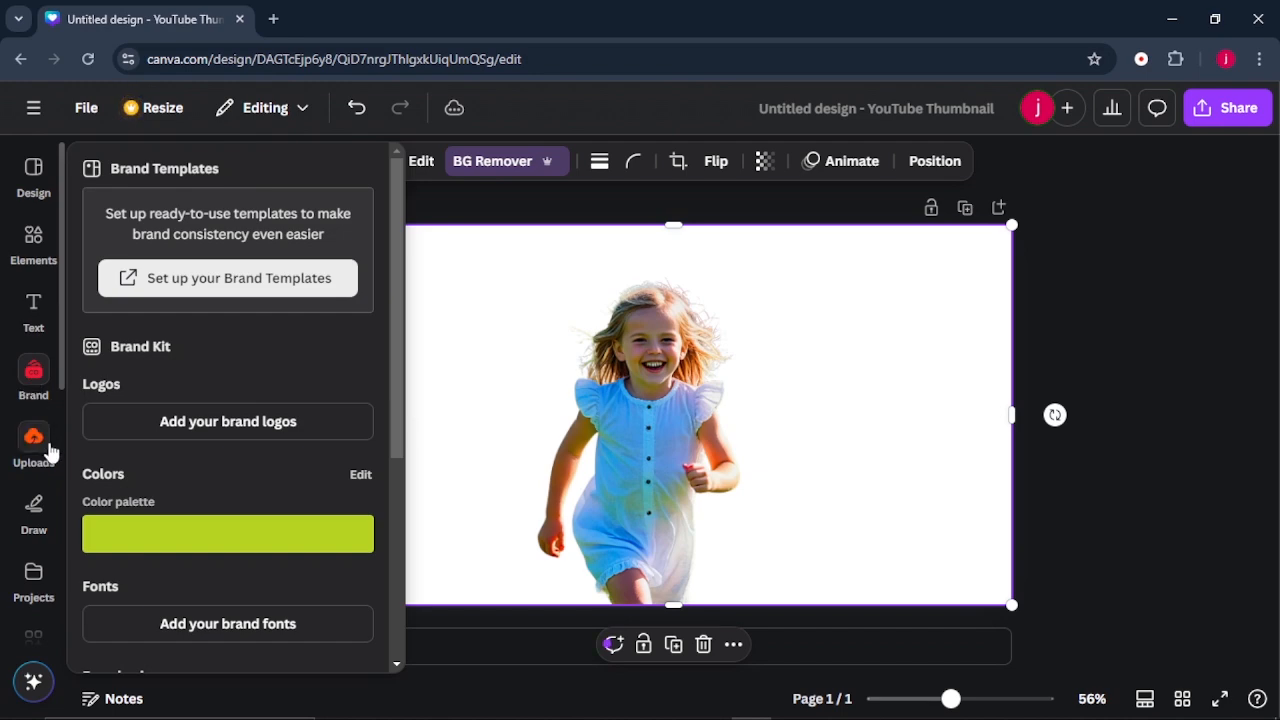
click(48, 449)
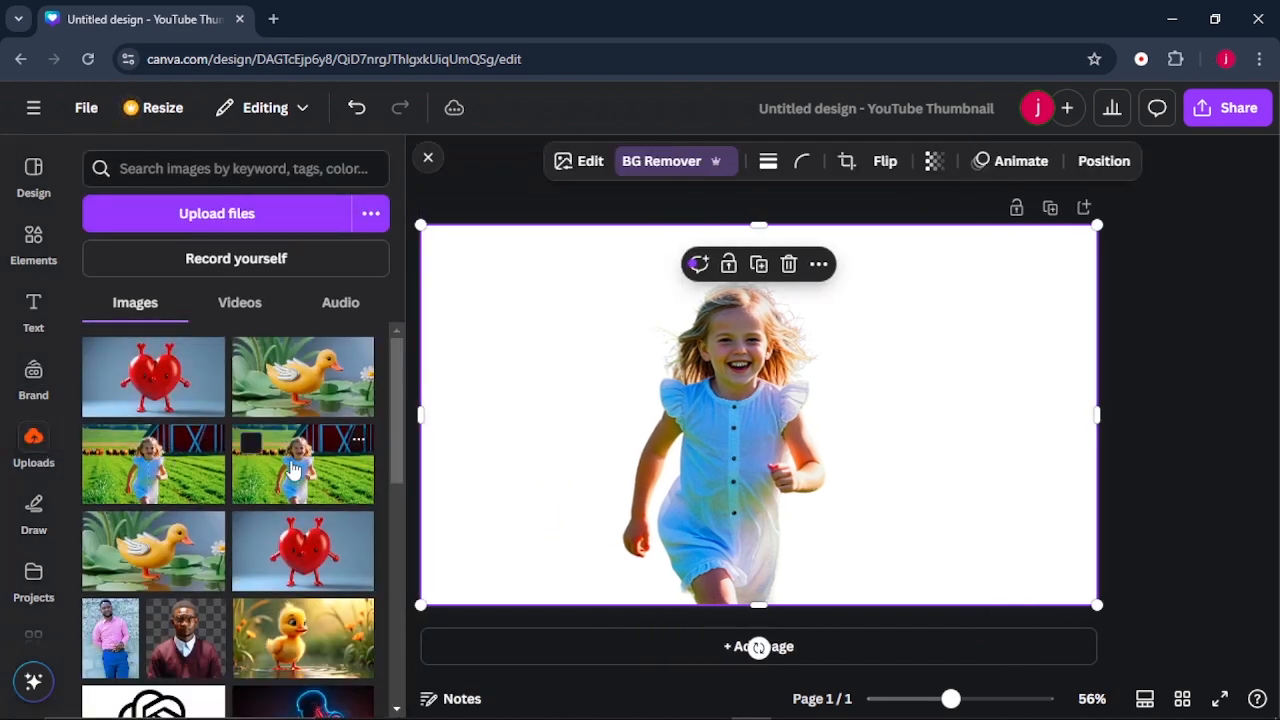
drag(293, 470, 632, 367)
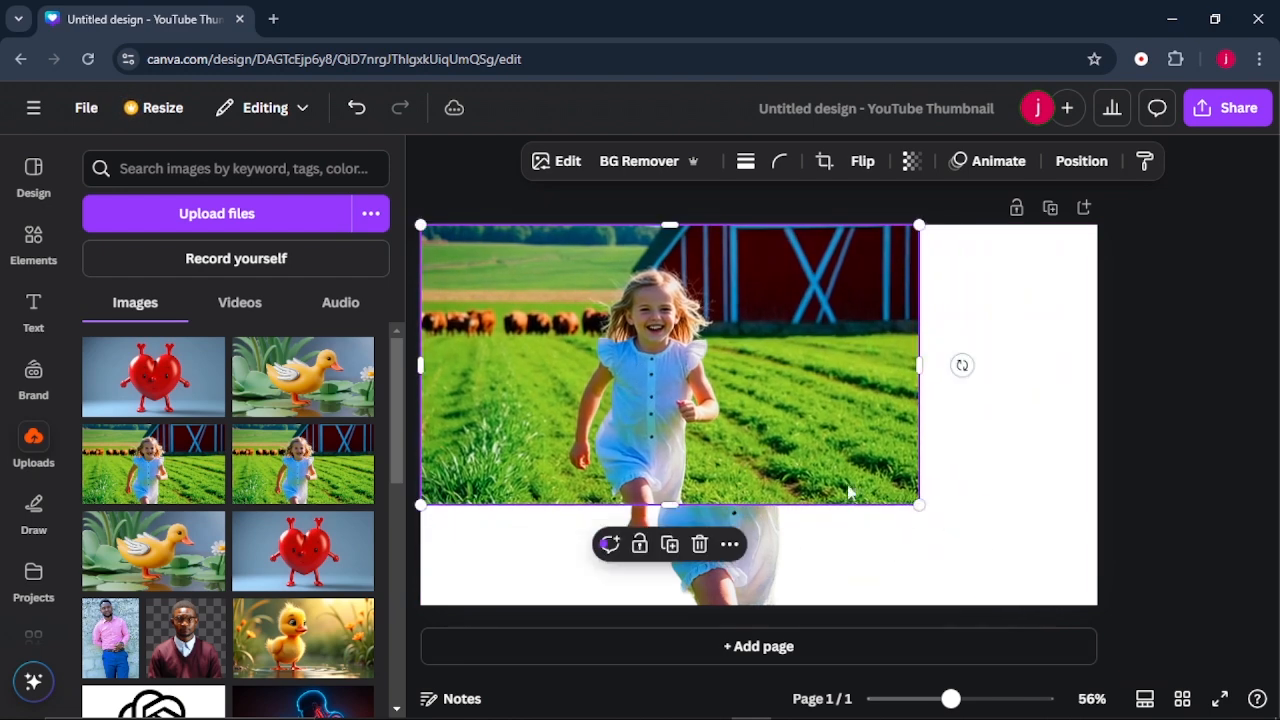
drag(903, 498, 1063, 650)
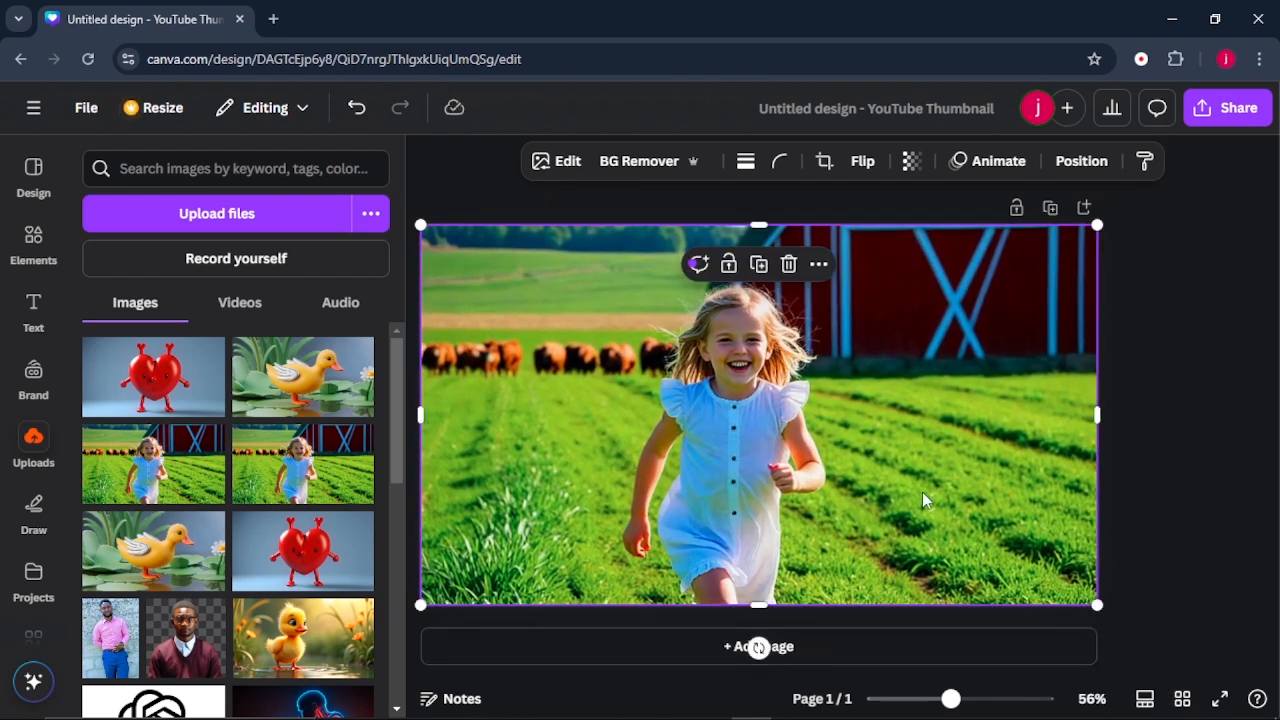
Send the full running girl photo to the back layer, behind the girl cut-out.
right_click(867, 355)
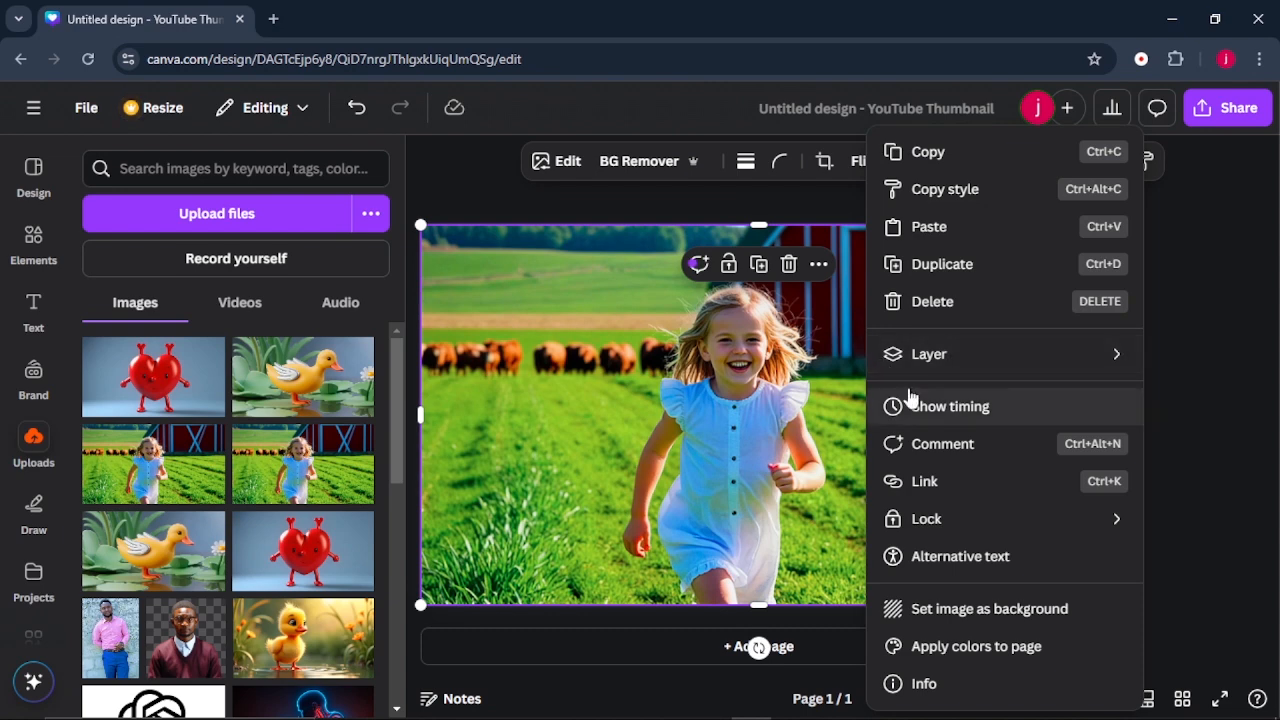
mouse_move(893, 354)
click(697, 463)
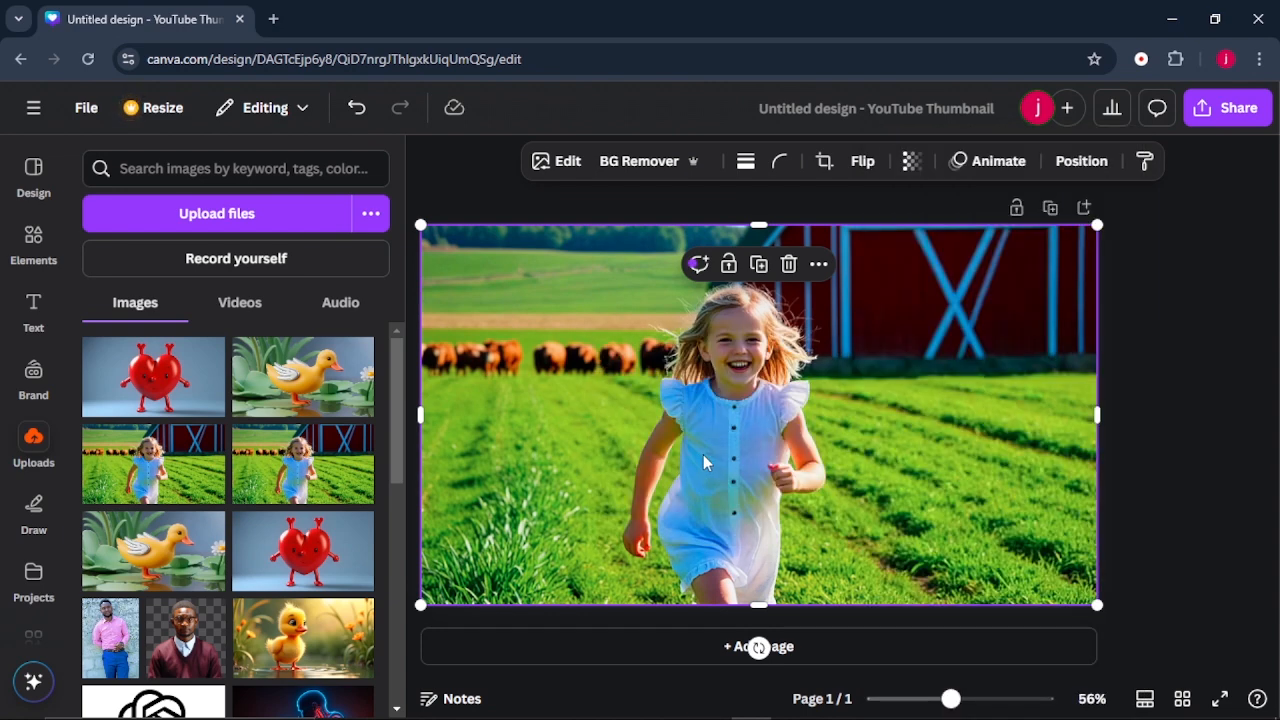
click(517, 200)
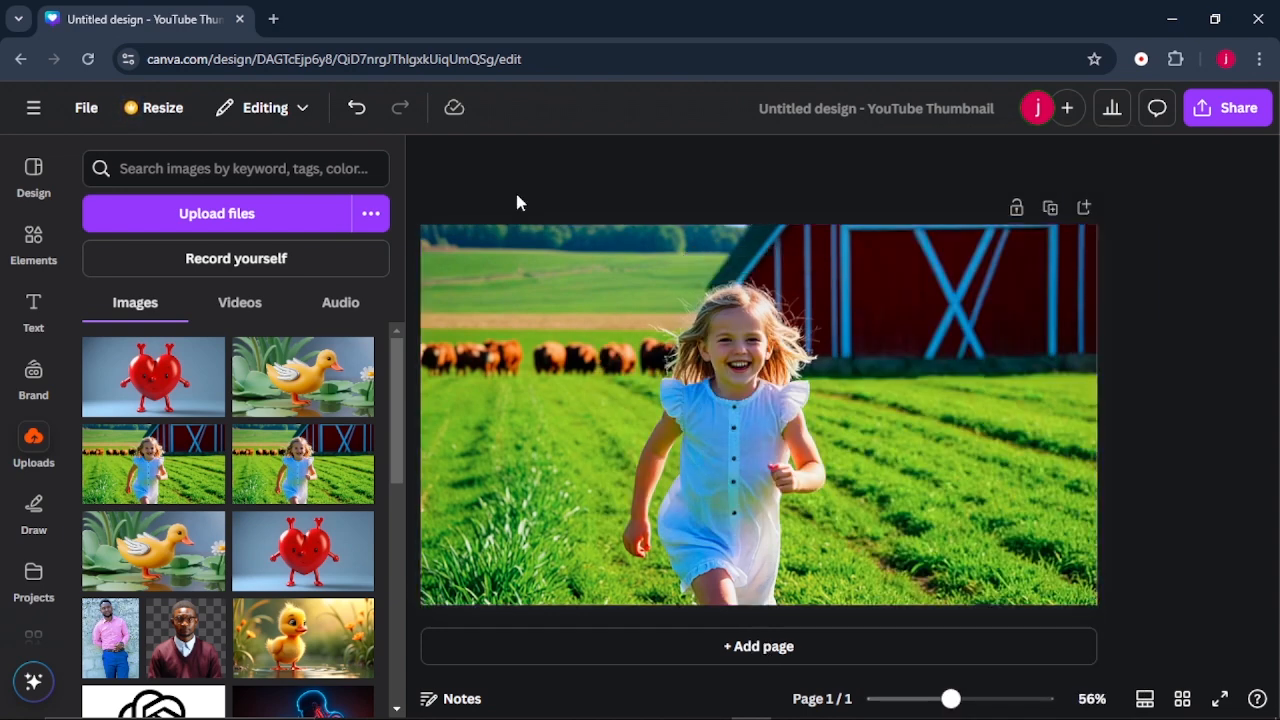
Add a heading reading "I LOVE YOU" to the page.
click(33, 315)
click(263, 440)
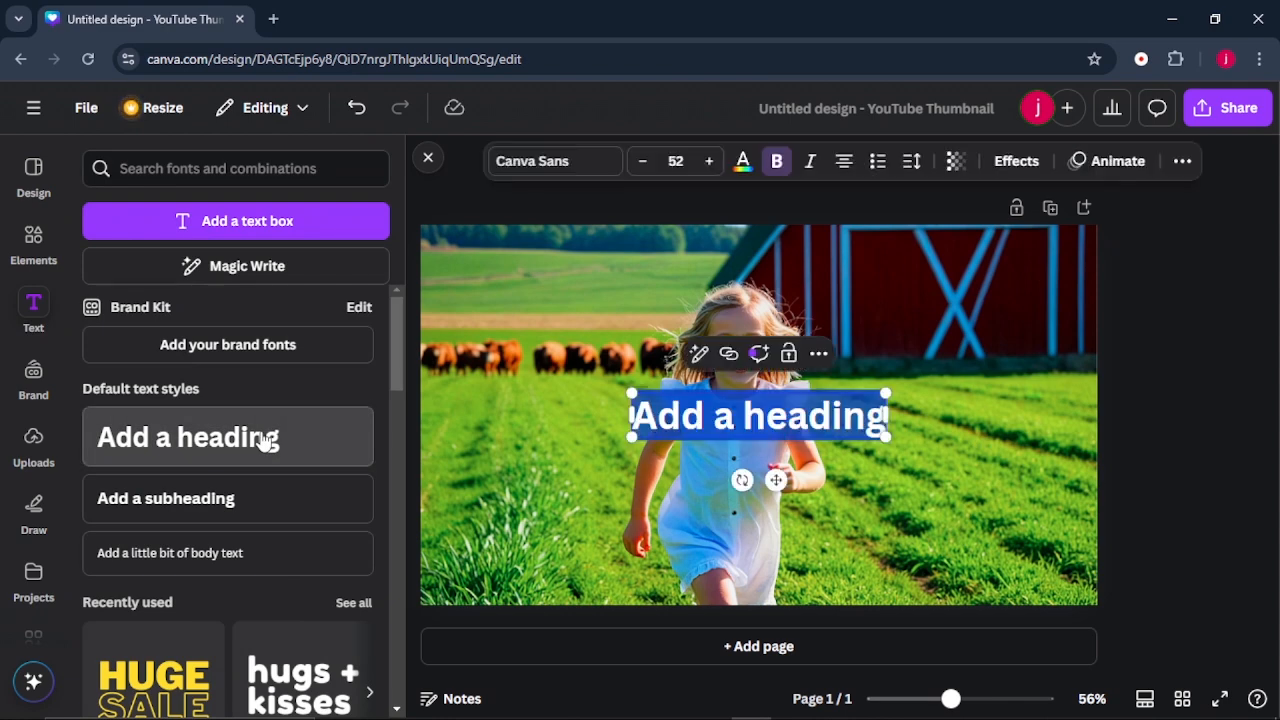
text(I LOVE YOU)
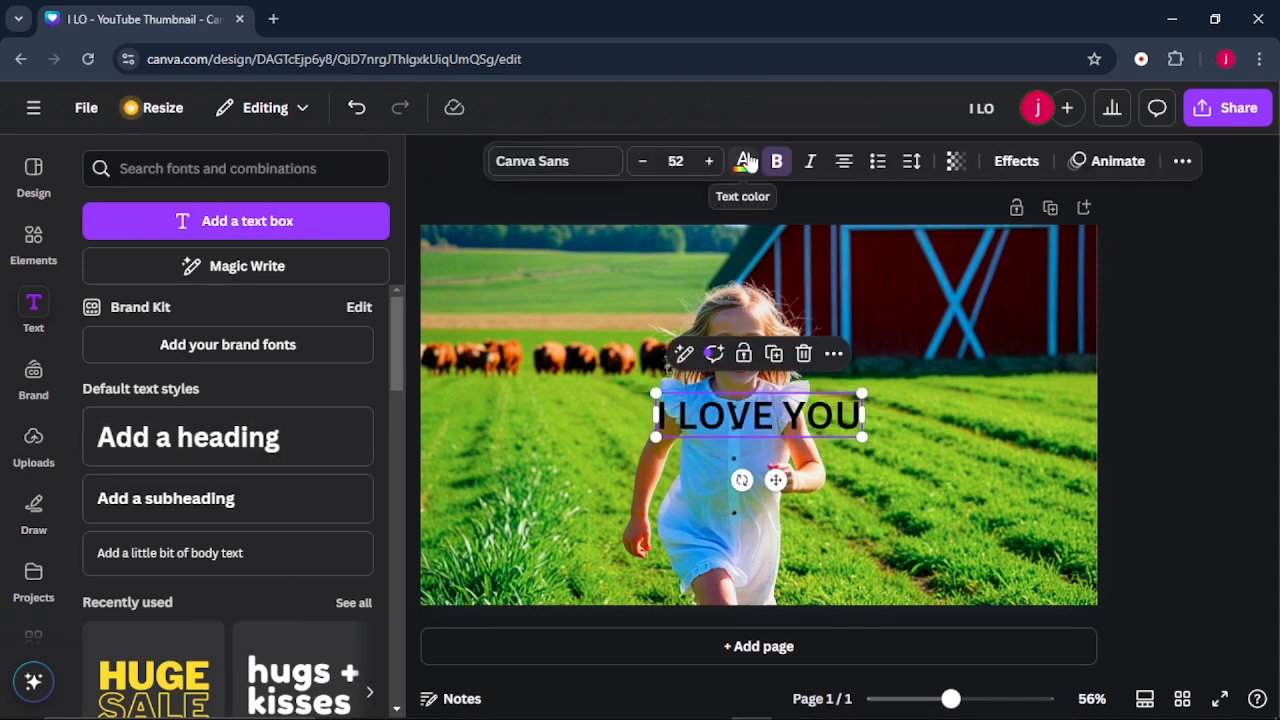
Style the "I LOVE YOU" heading in white Impact at size 245 with a shadow effect, across the page's upper part.
click(745, 161)
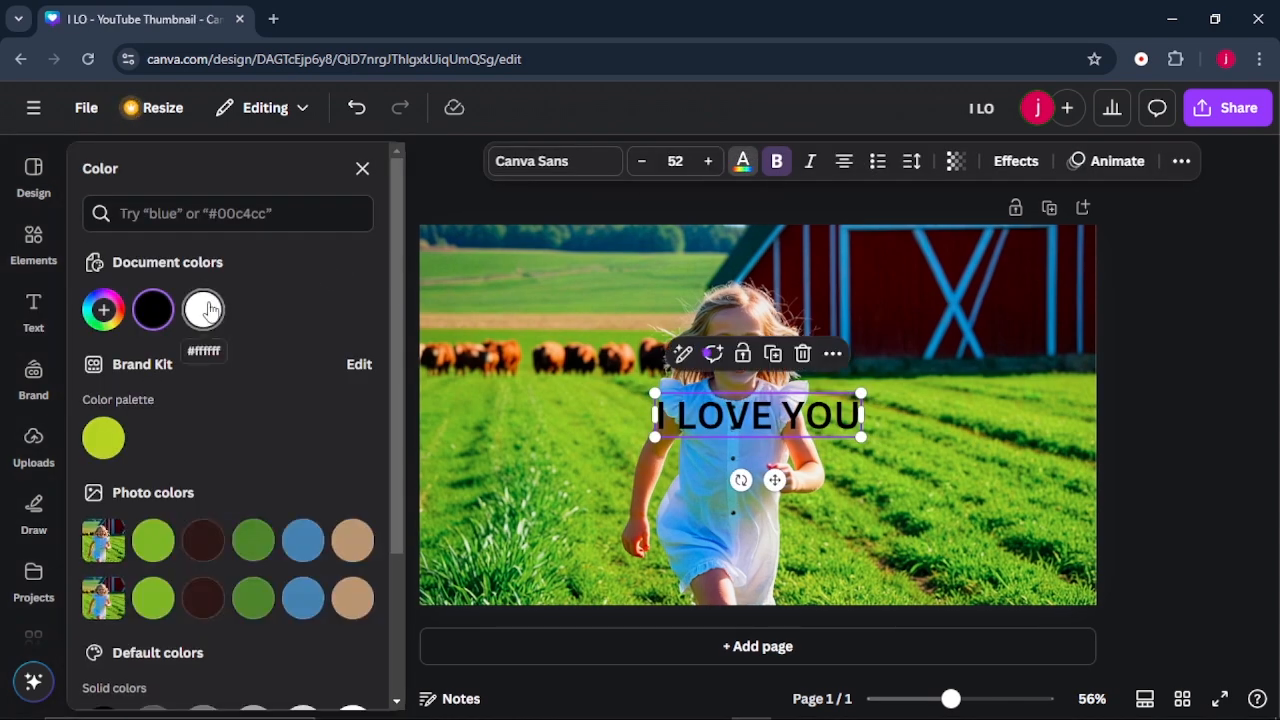
click(576, 175)
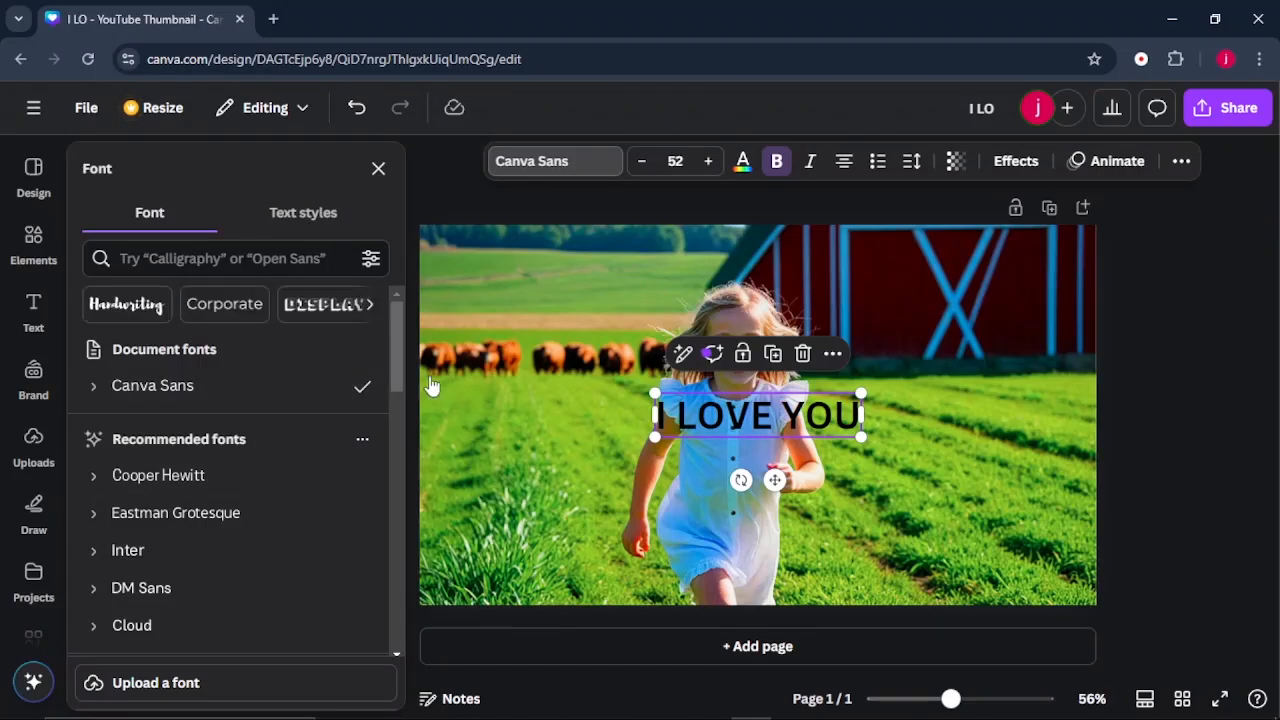
click(1010, 170)
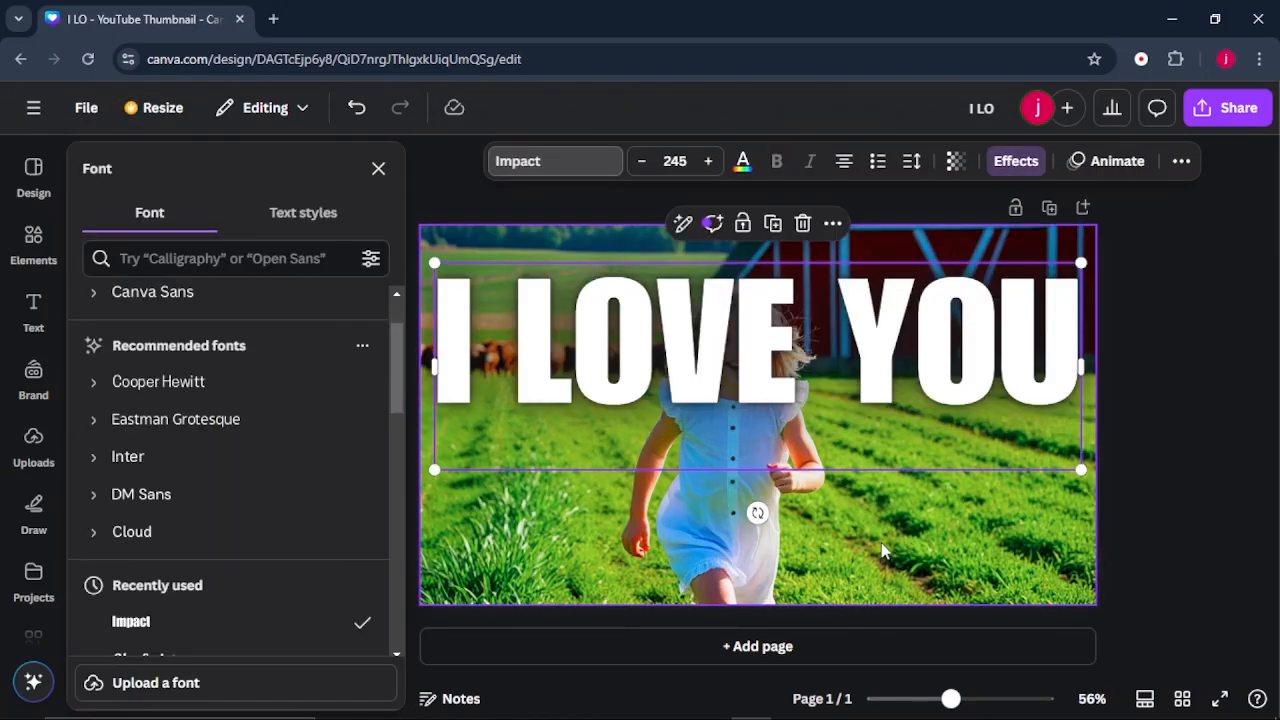
click(757, 370)
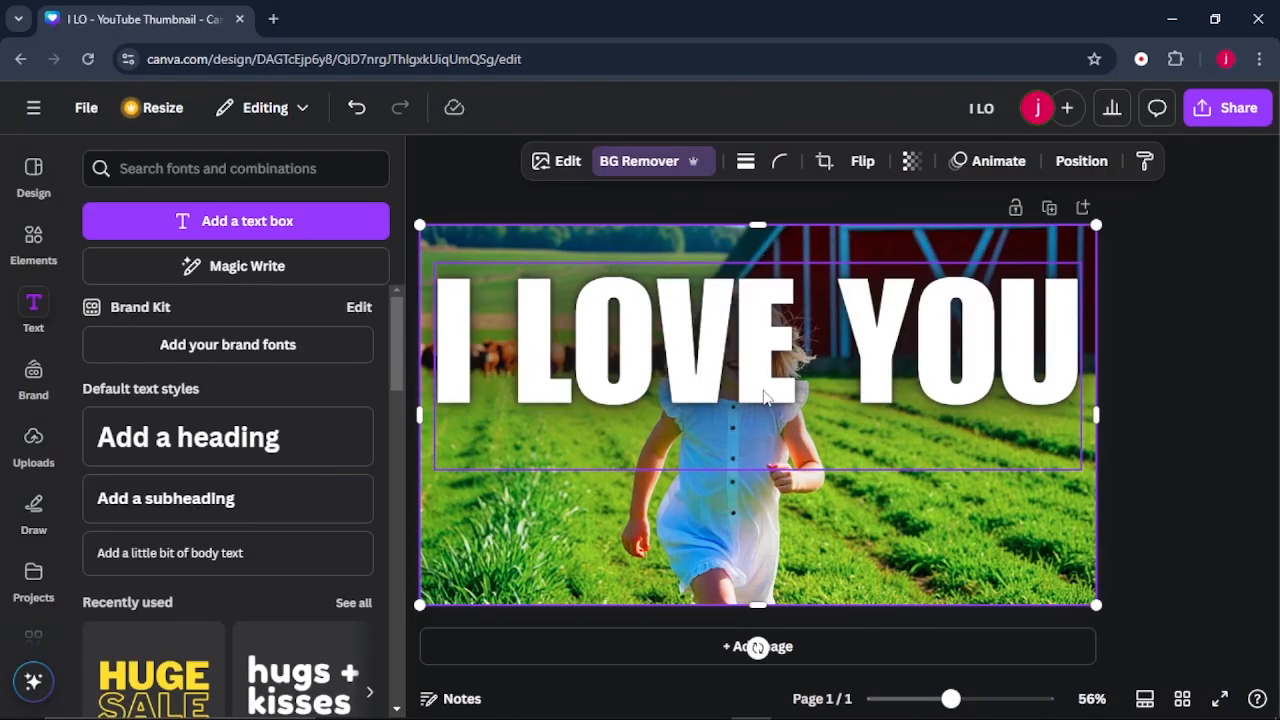
Send the "I LOVE YOU" heading one layer backward, behind the girl cut-out, and move it up slightly.
right_click(759, 366)
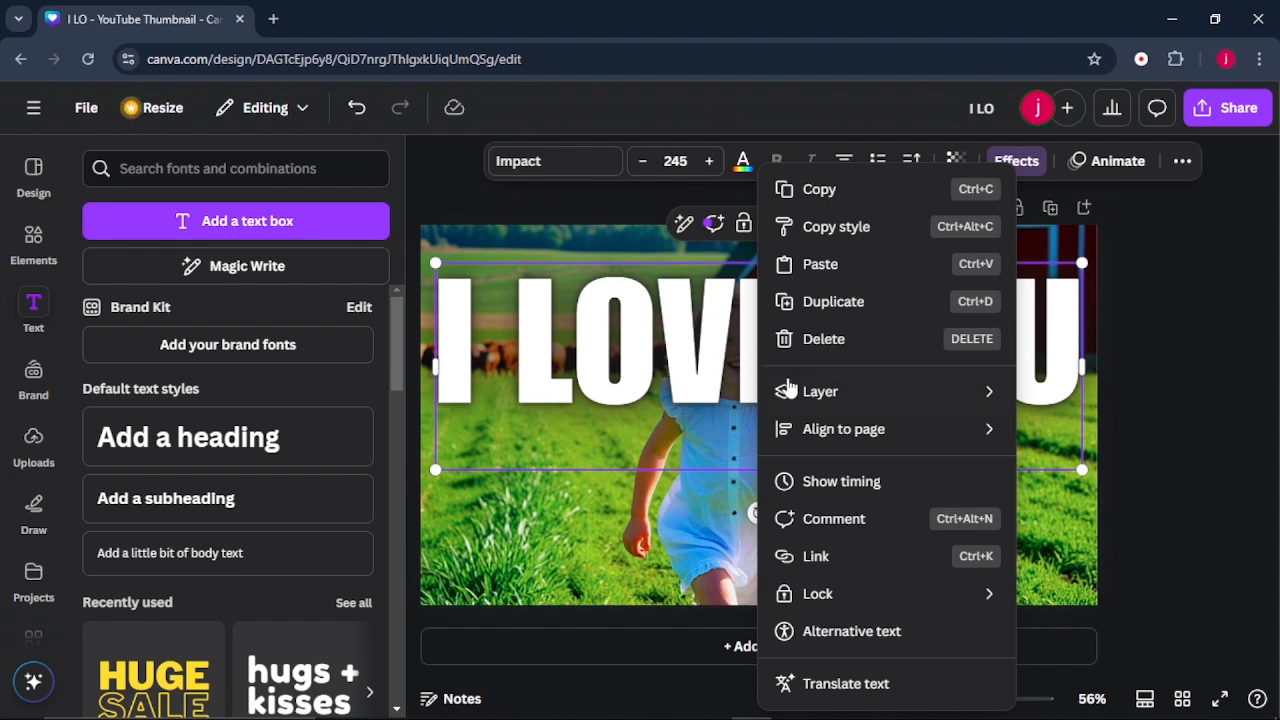
mouse_move(786, 390)
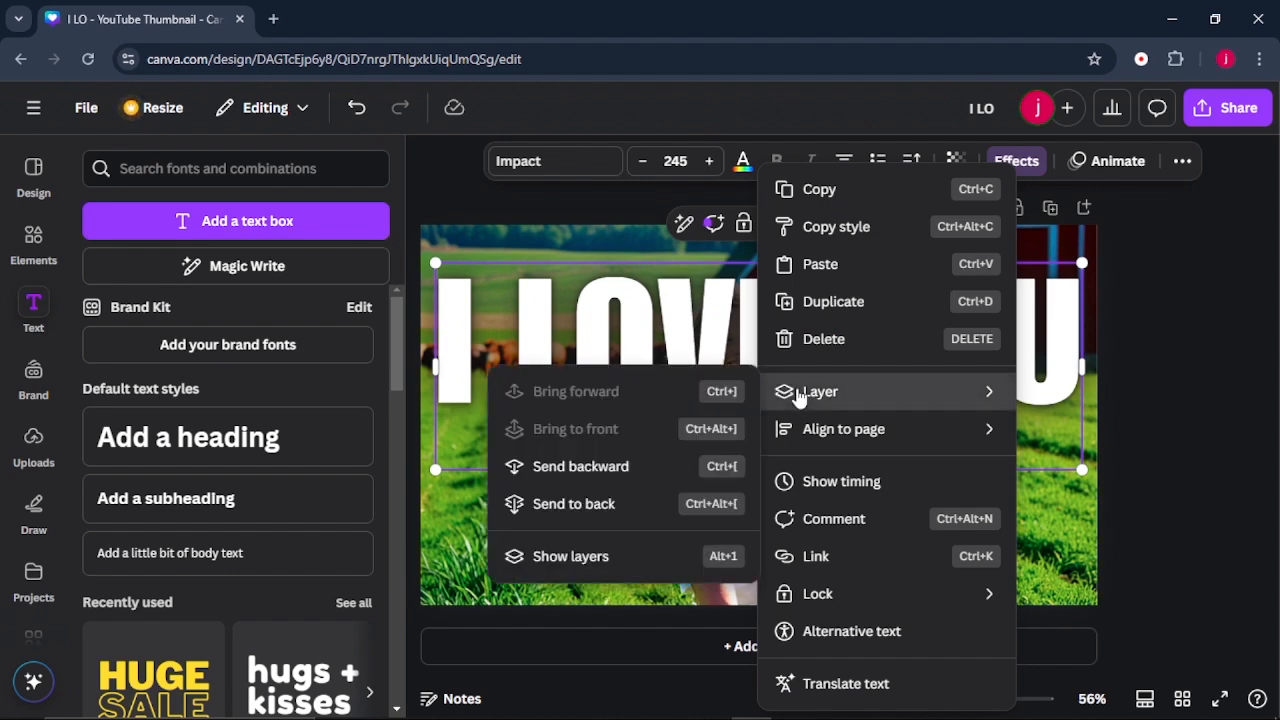
click(566, 468)
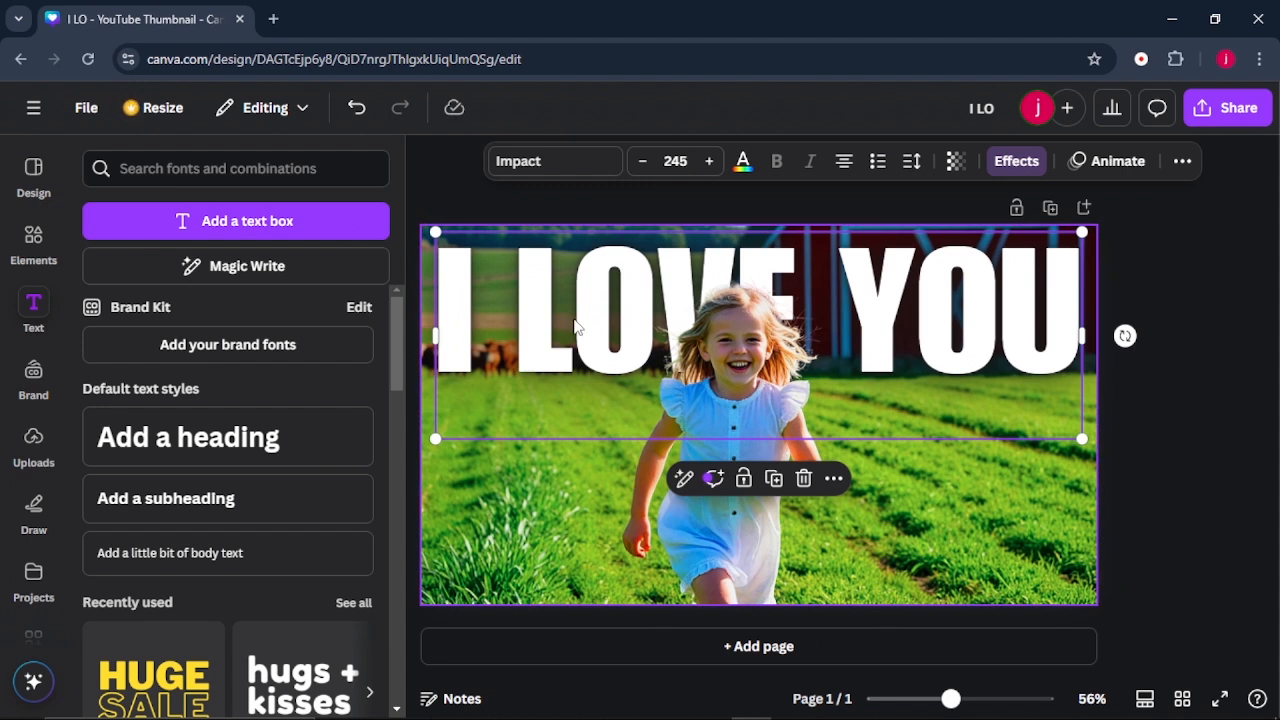
click(722, 345)
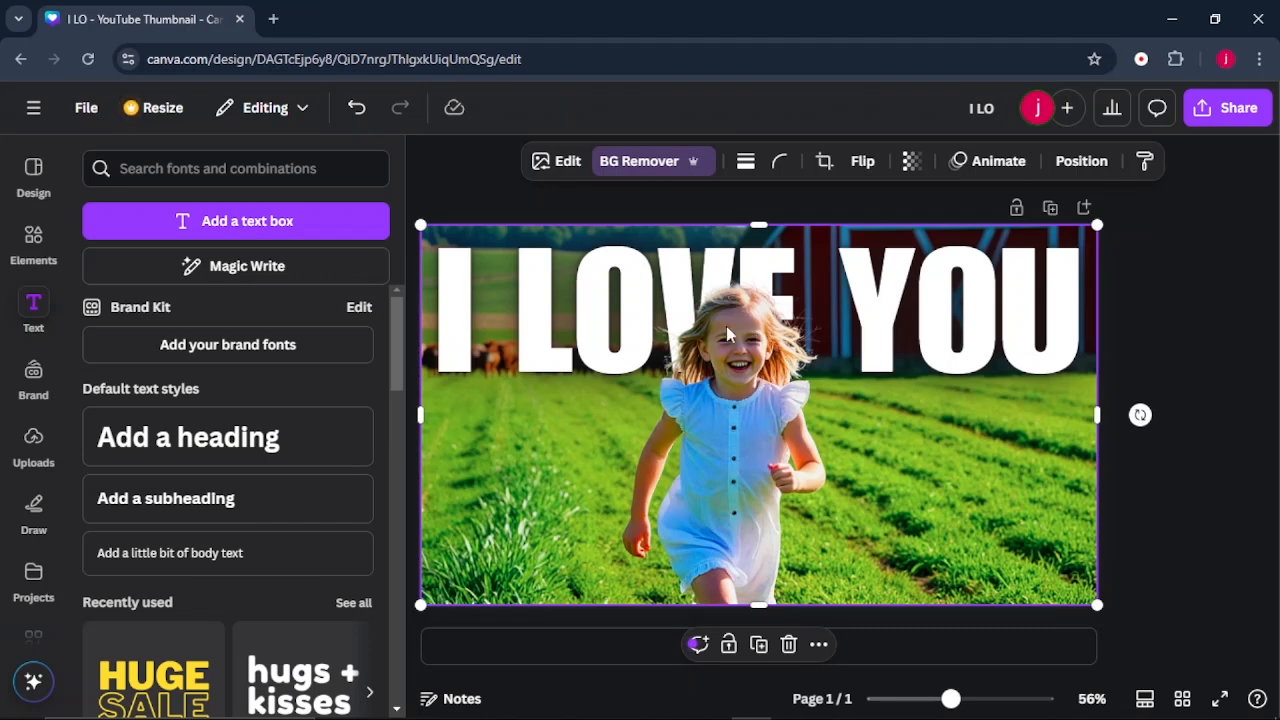
Search for "background remover" in a new browser tab, open the remove.bg website and dismiss its cookie notice.
key(ctrl+t)
text(BA)
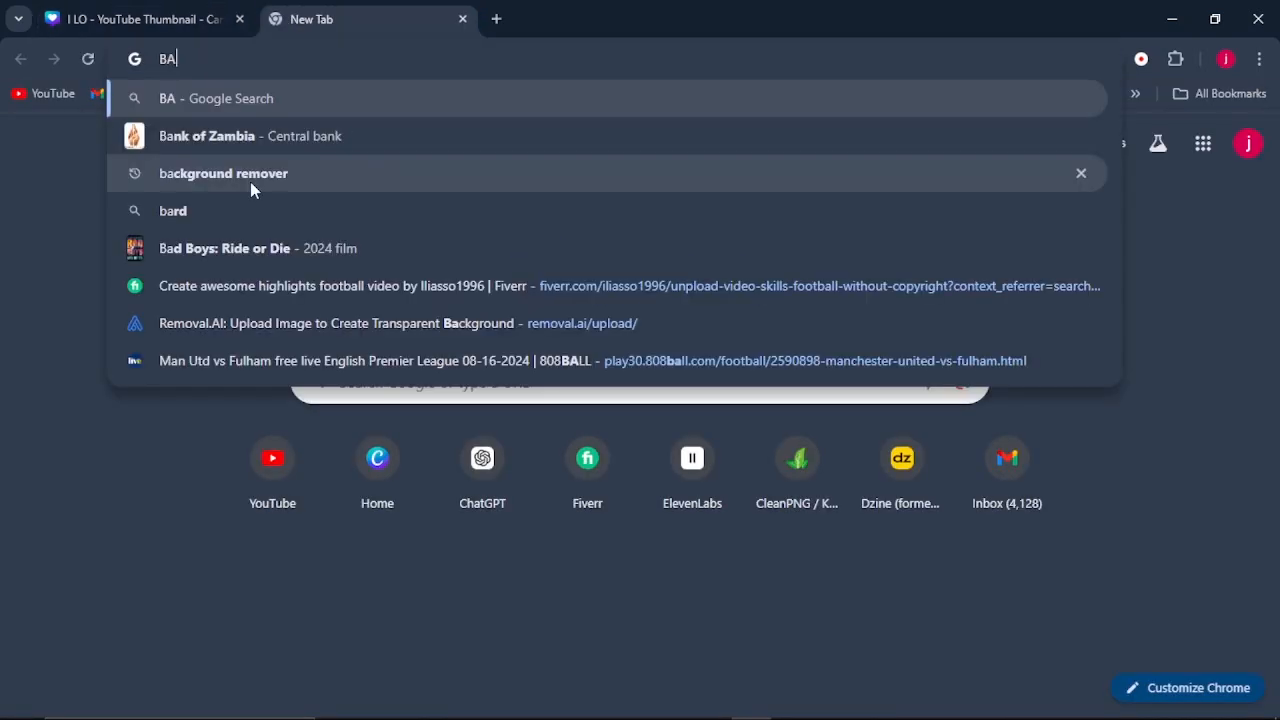
click(250, 181)
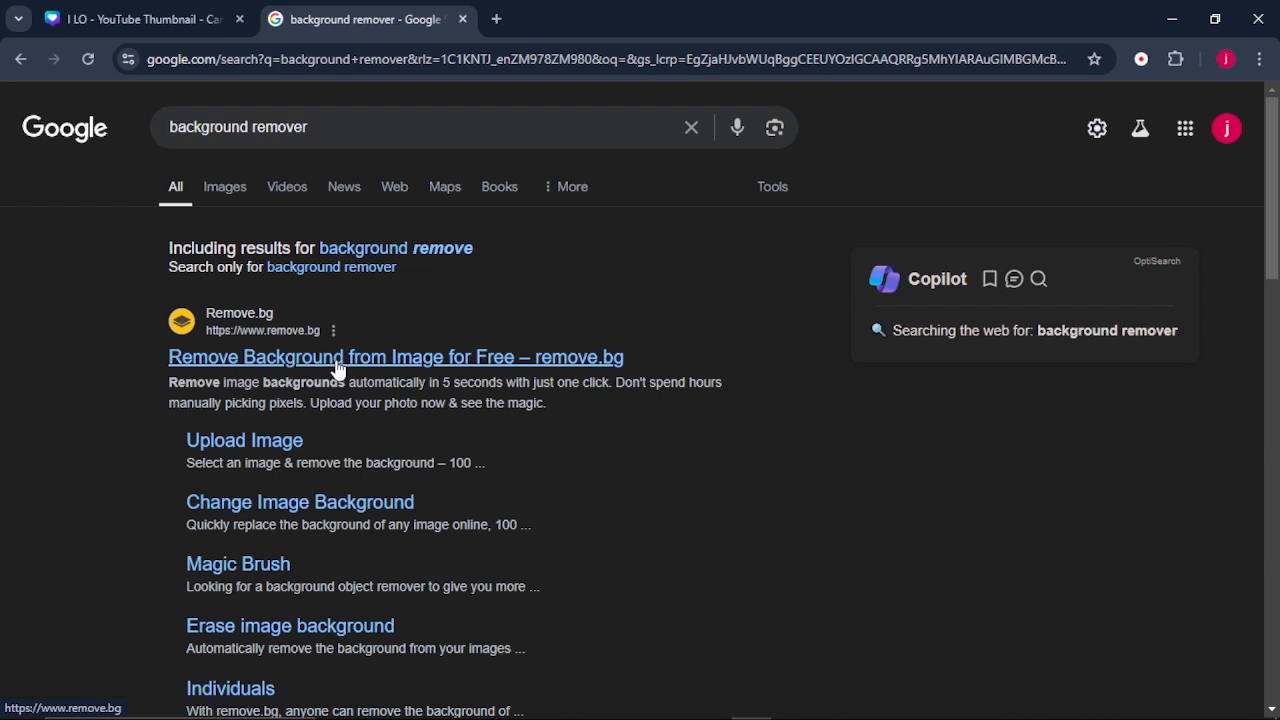
click(338, 360)
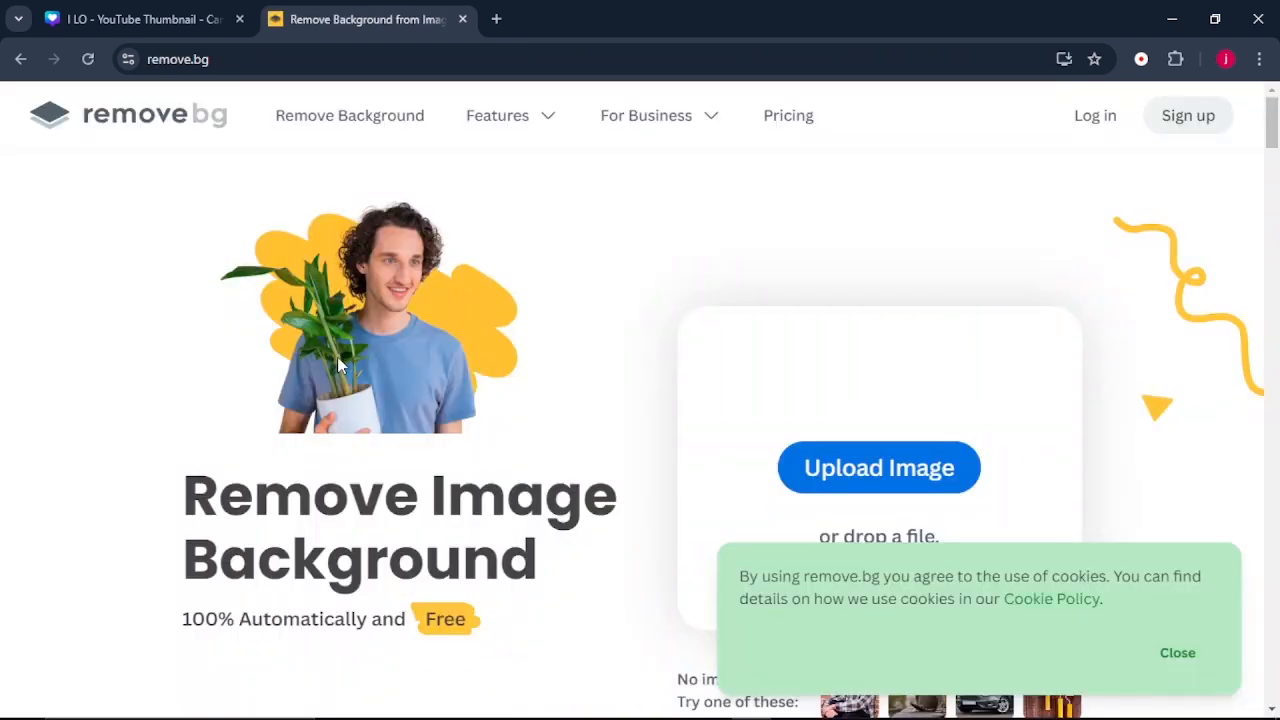
click(1177, 653)
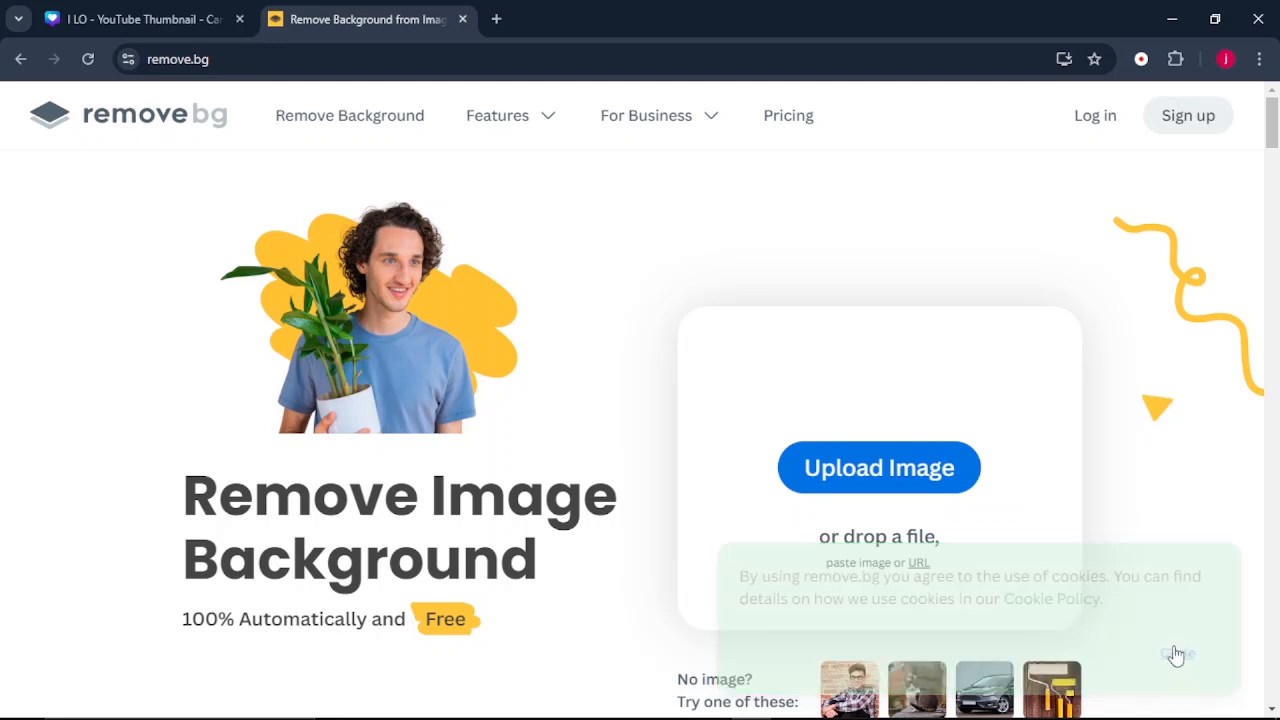
Upload the duck image to remove its background and create a new Canva design from the cut-out.
click(885, 470)
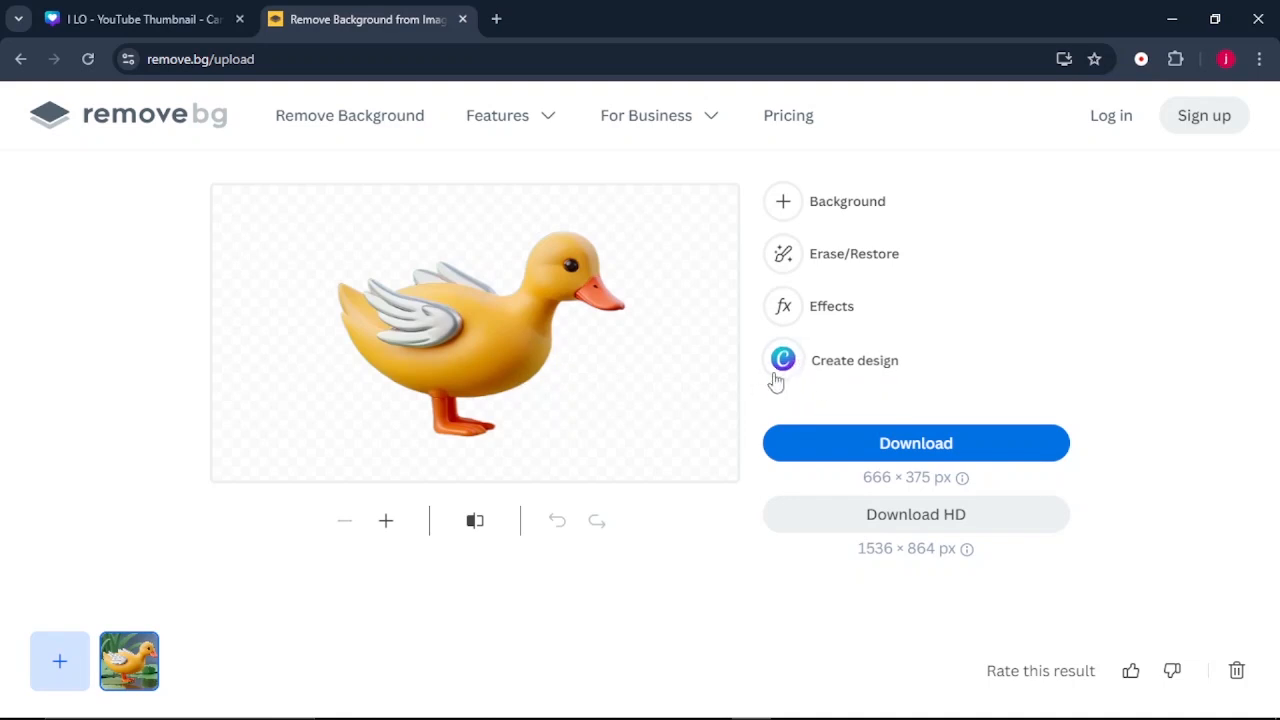
click(833, 370)
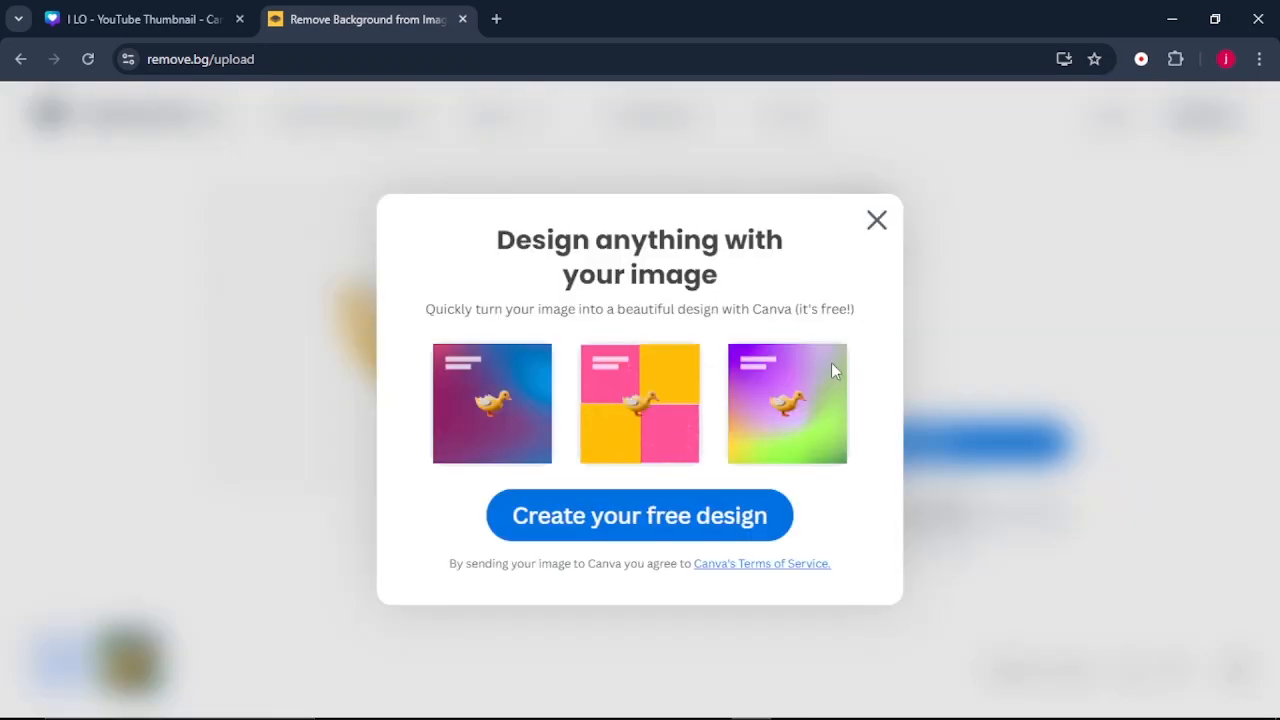
click(648, 526)
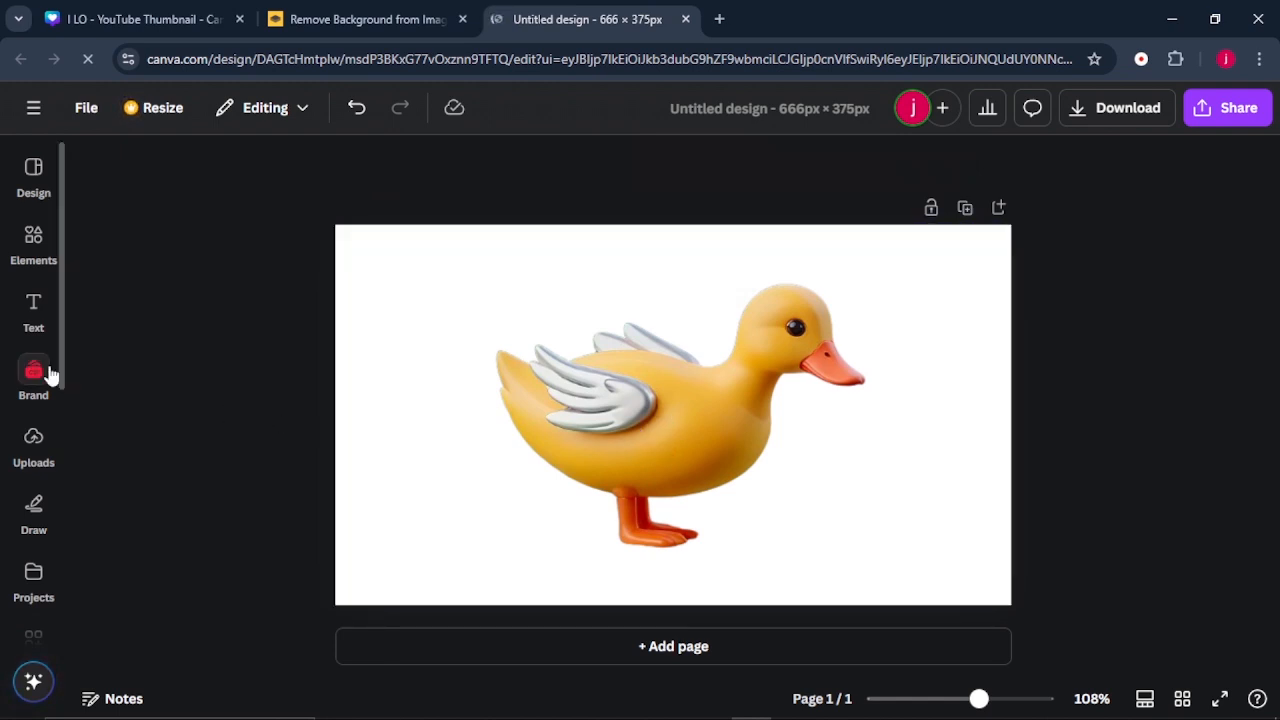
Add the original duck image with its pond background from the uploads and enlarge it to cover the whole page.
click(40, 450)
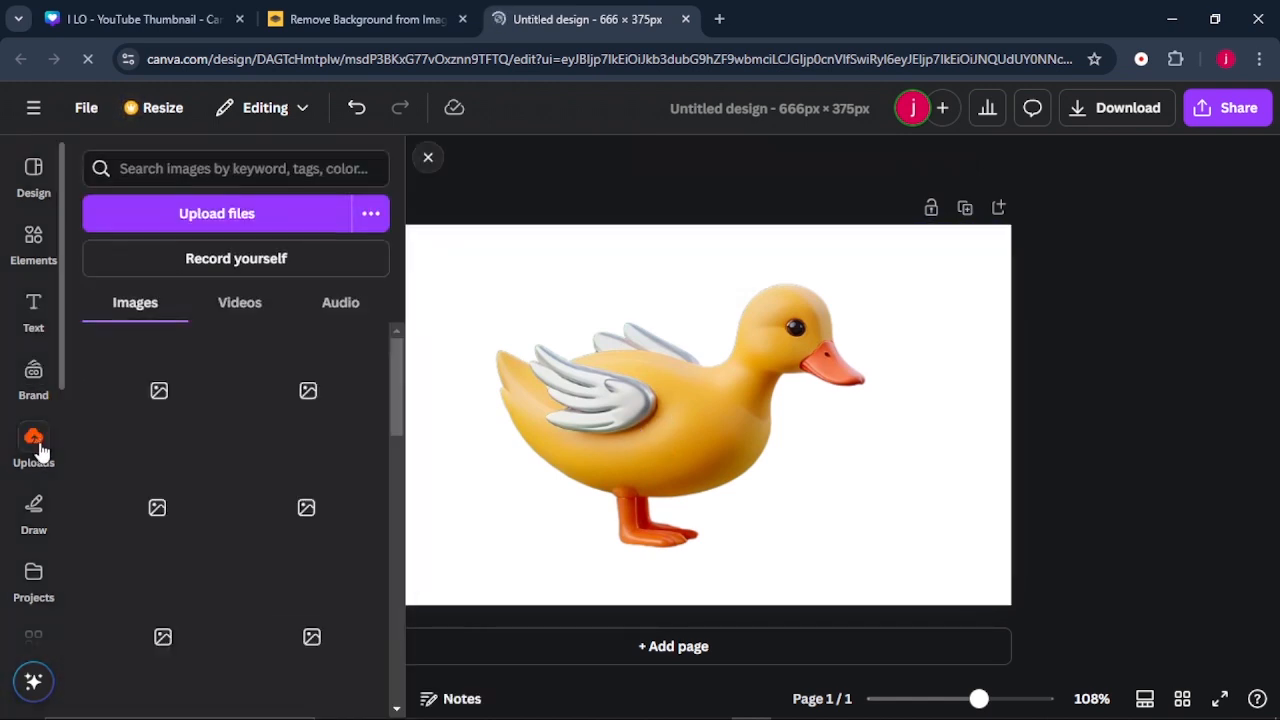
click(157, 470)
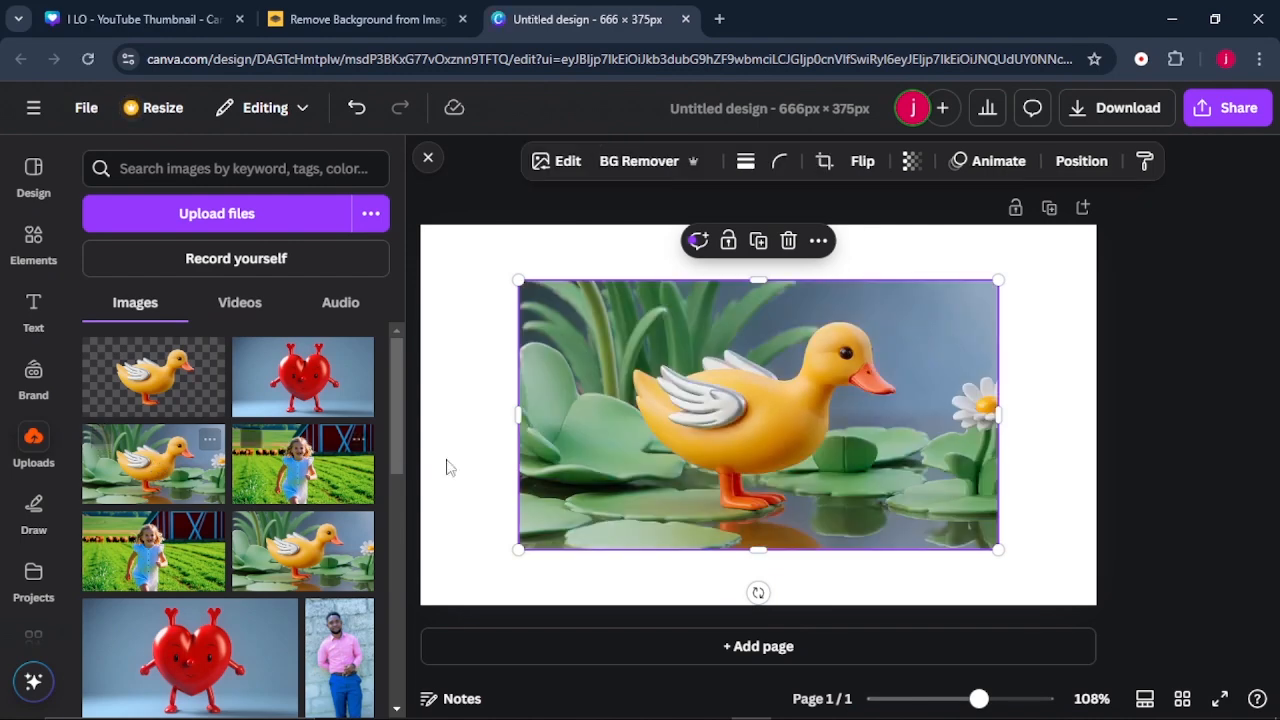
drag(682, 444, 588, 400)
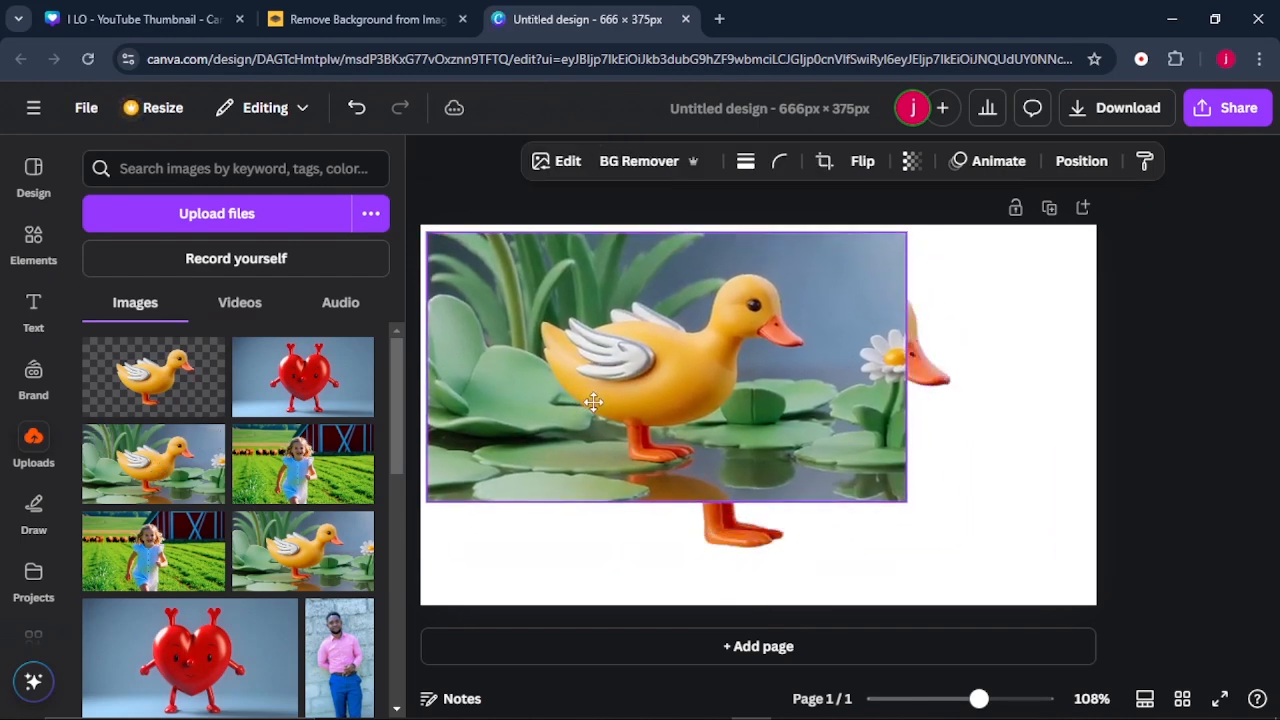
drag(909, 506, 1057, 665)
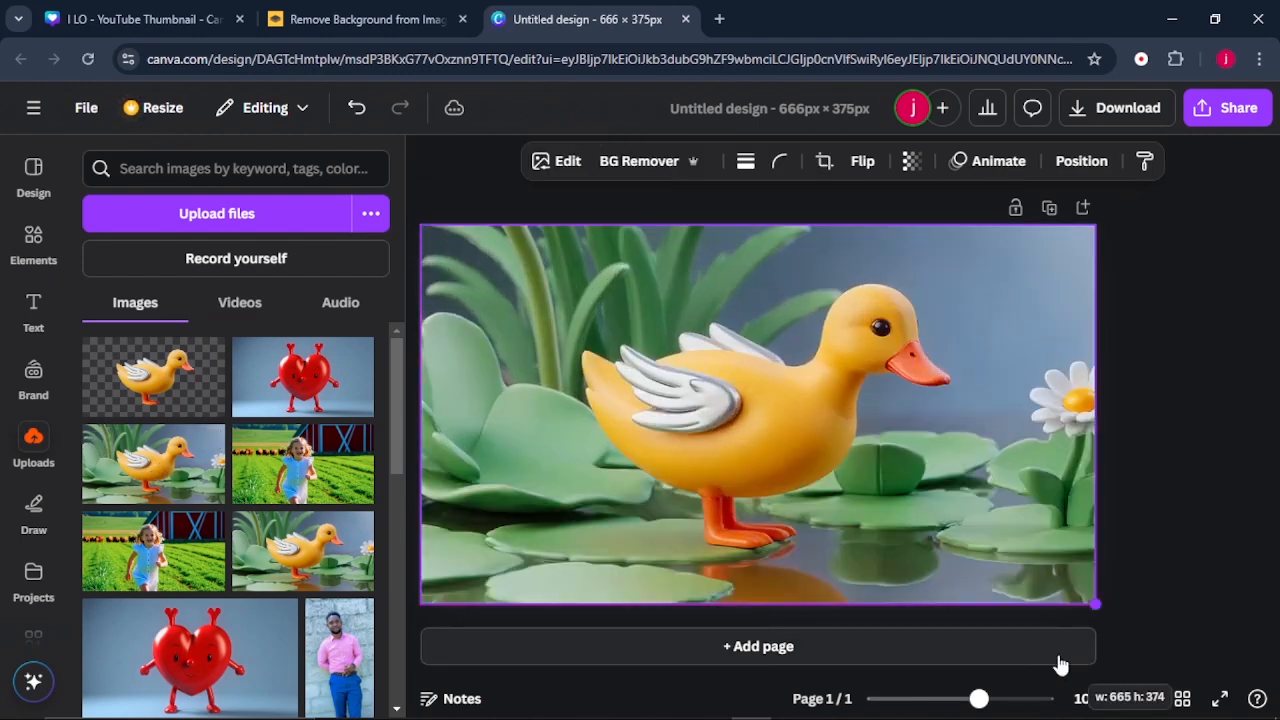
Send the full duck image to the back layer, behind the duck cut-out.
right_click(835, 346)
mouse_move(835, 346)
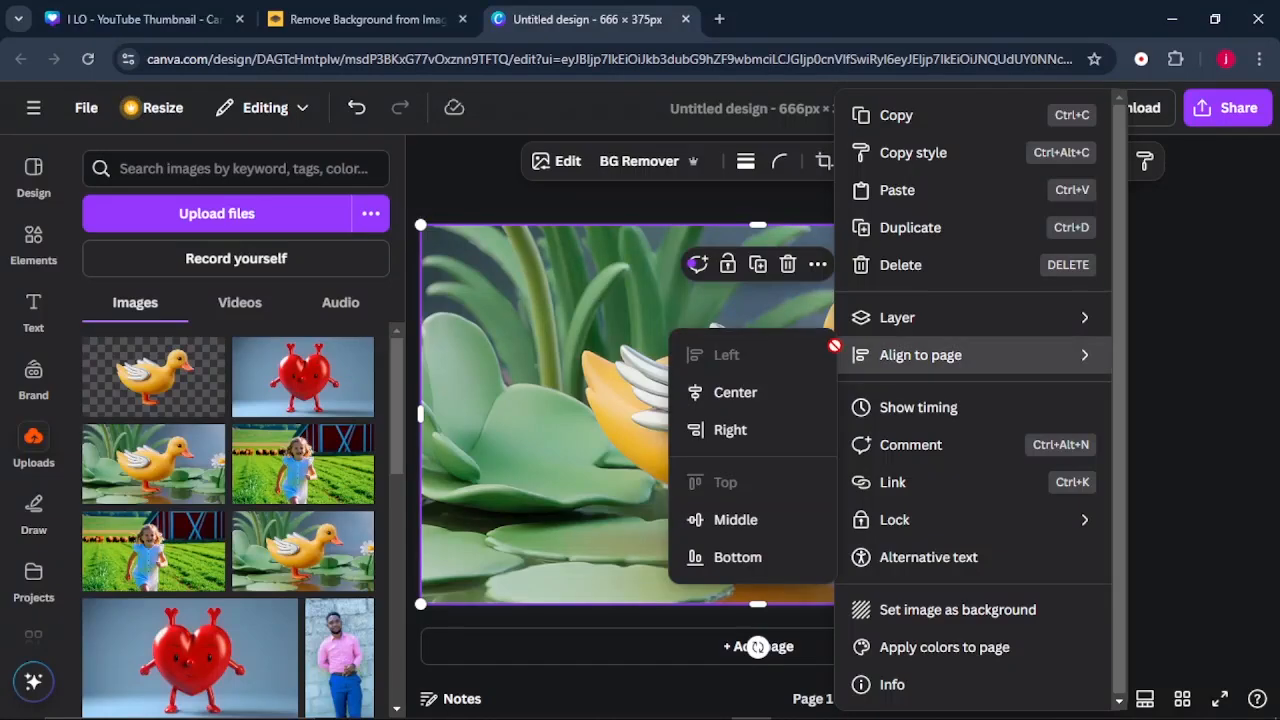
mouse_move(872, 327)
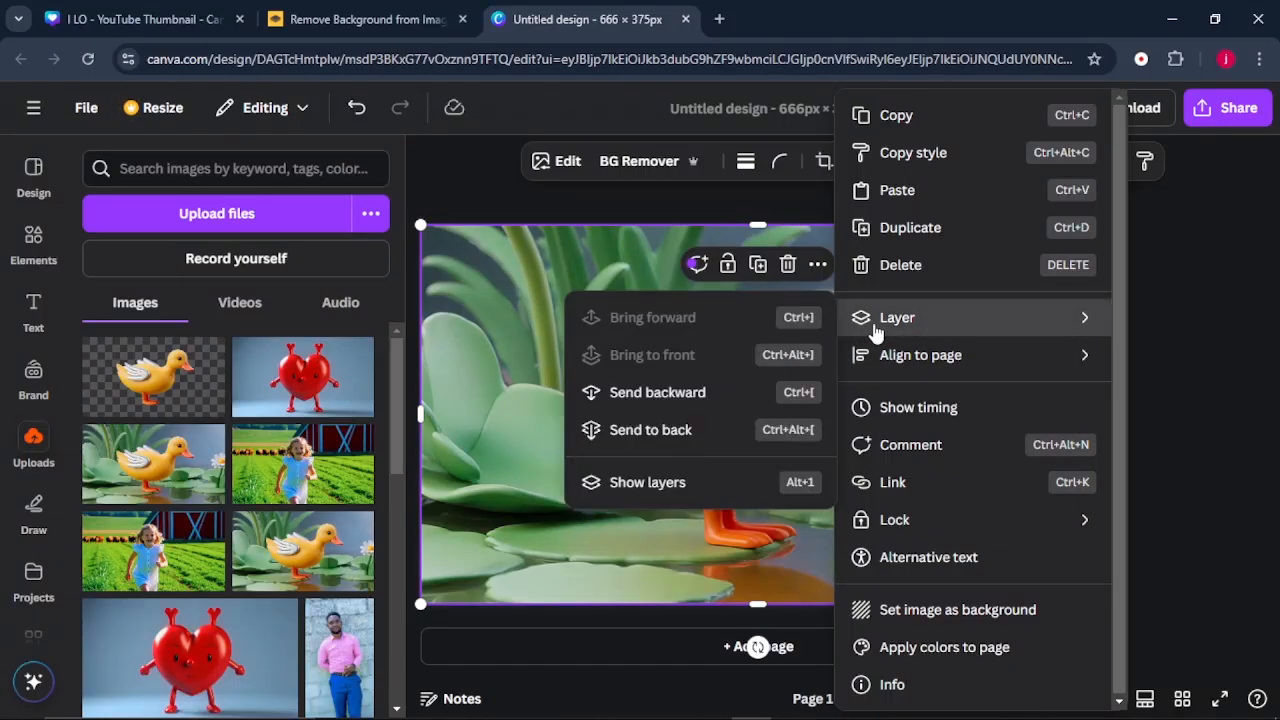
click(637, 431)
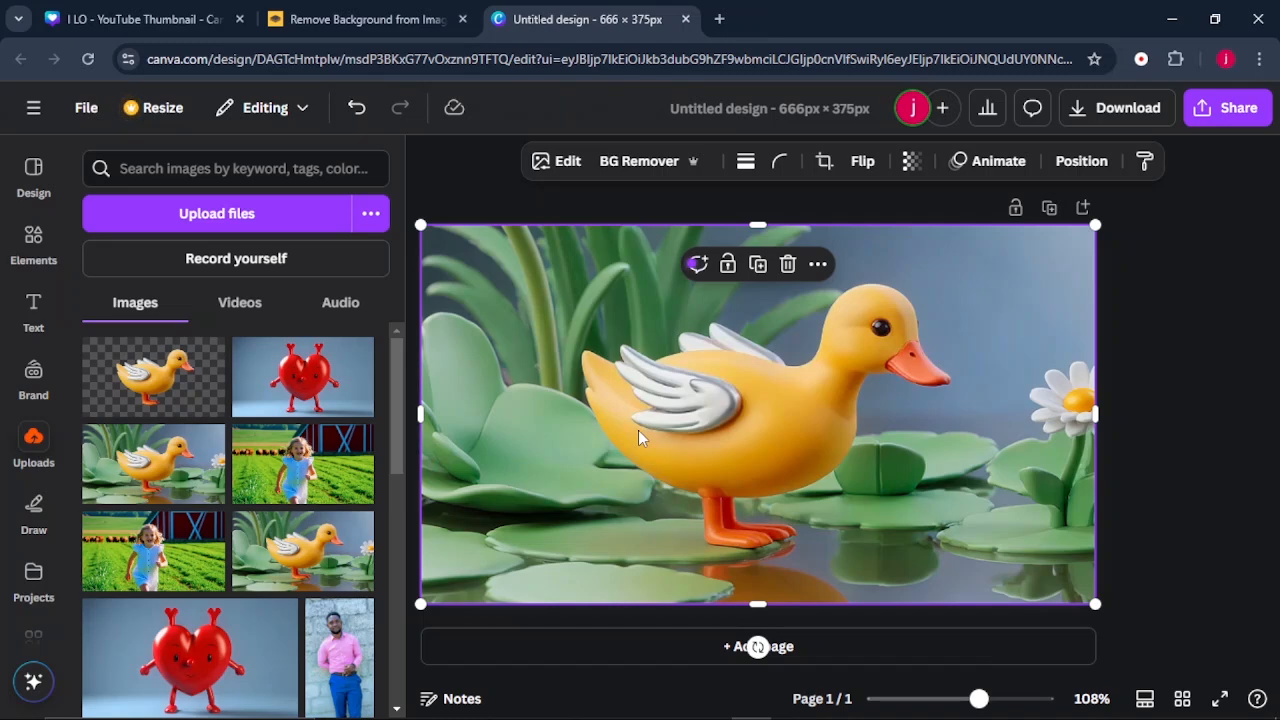
Add a heading reading "WOW" in white Impact at size 222 with a shadow effect.
click(44, 322)
click(255, 437)
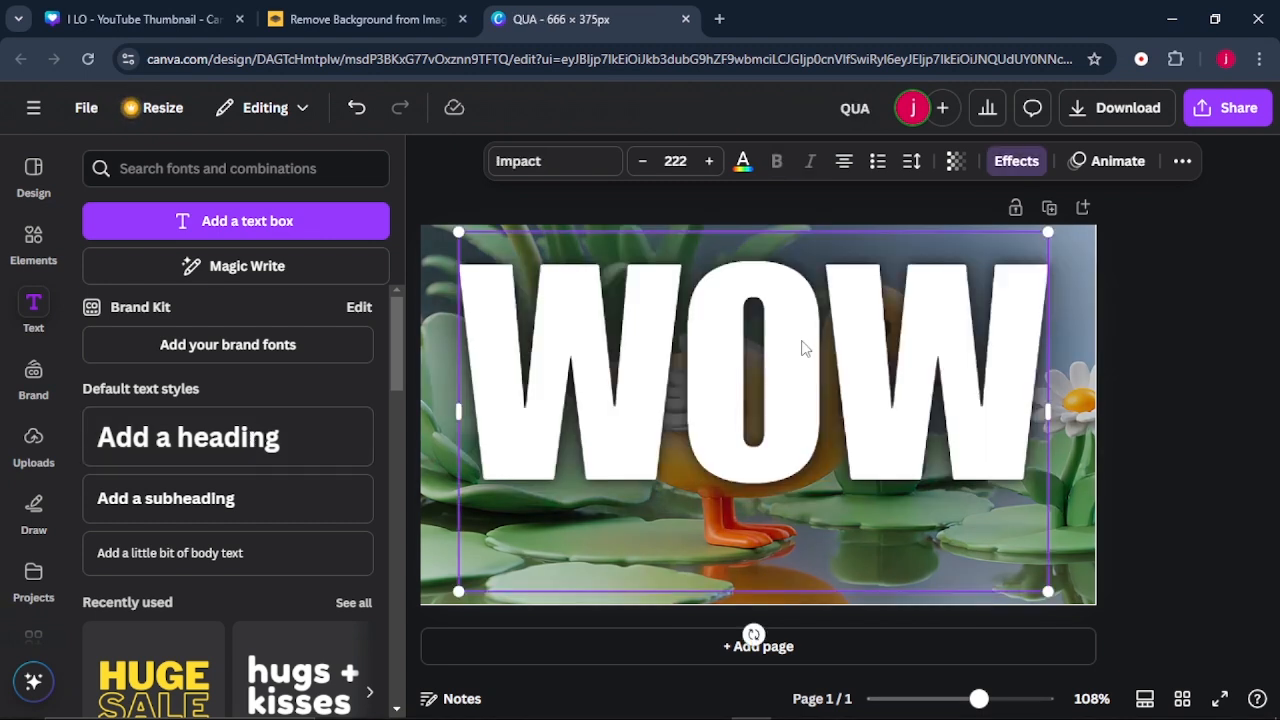
Send the "WOW" heading one layer backward, behind the duck cut-out, and move it slightly up on the page.
right_click(800, 350)
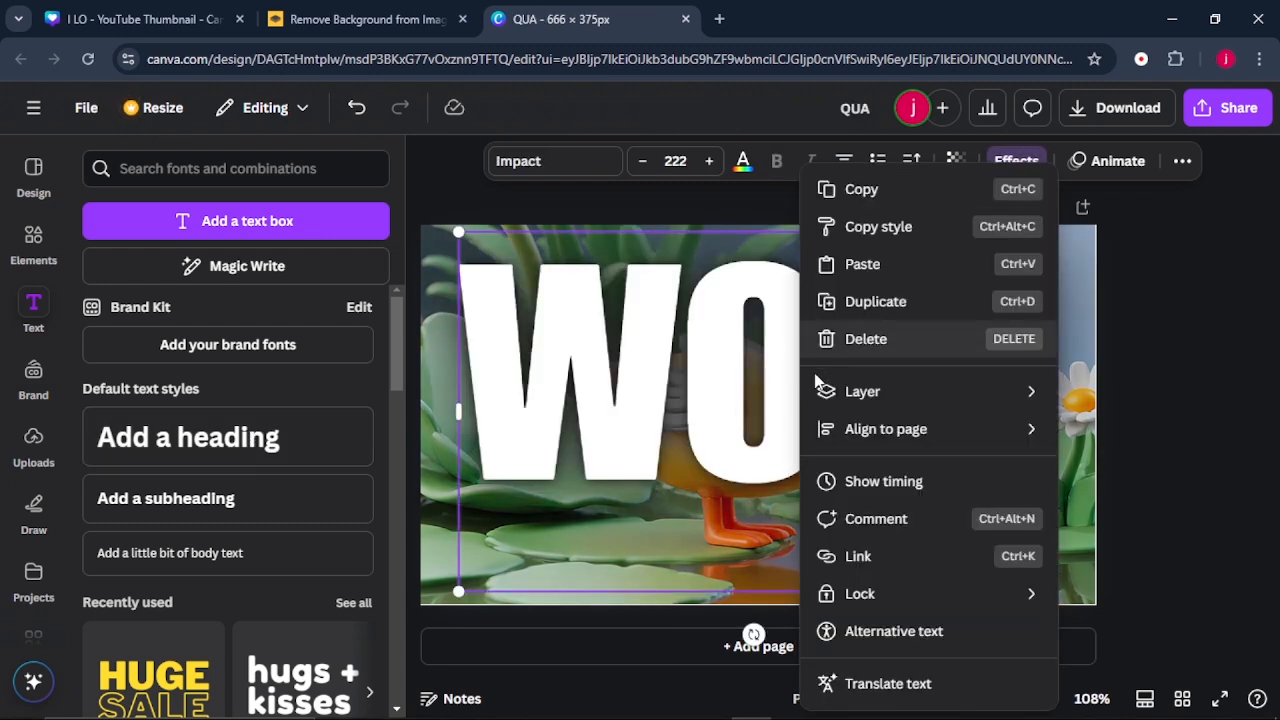
mouse_move(826, 397)
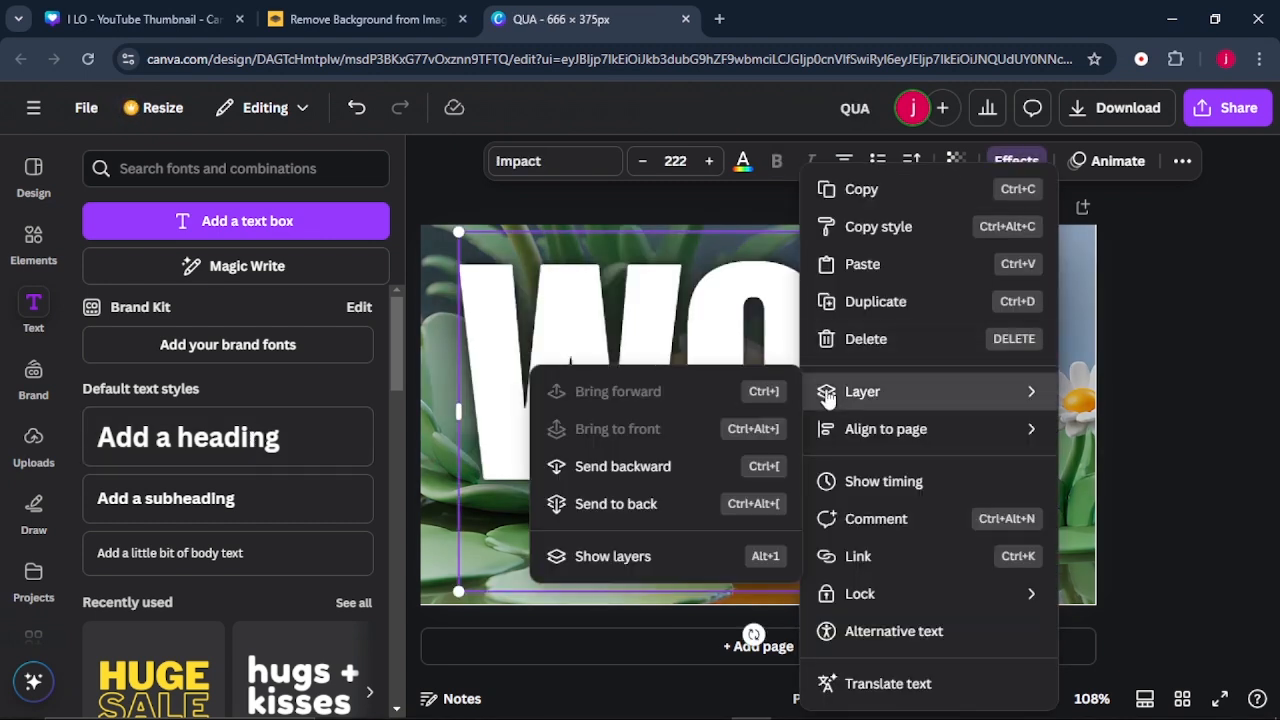
click(600, 474)
drag(759, 313, 752, 288)
click(1168, 323)
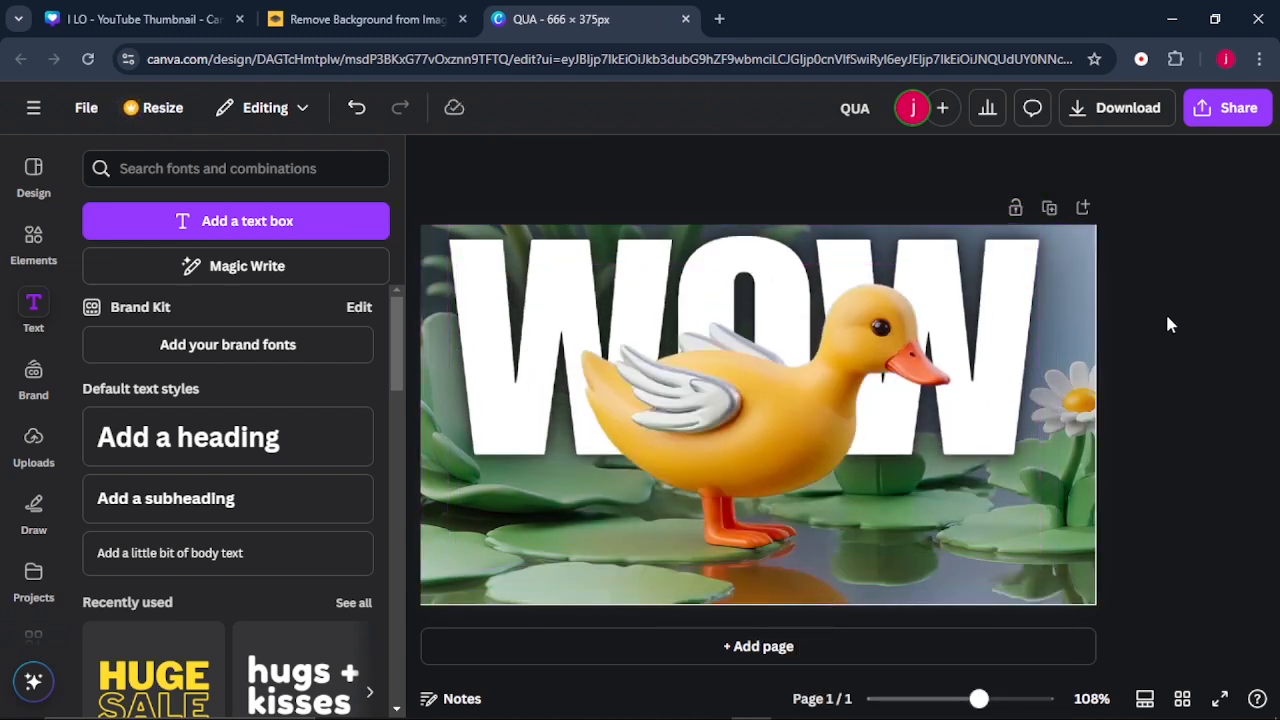